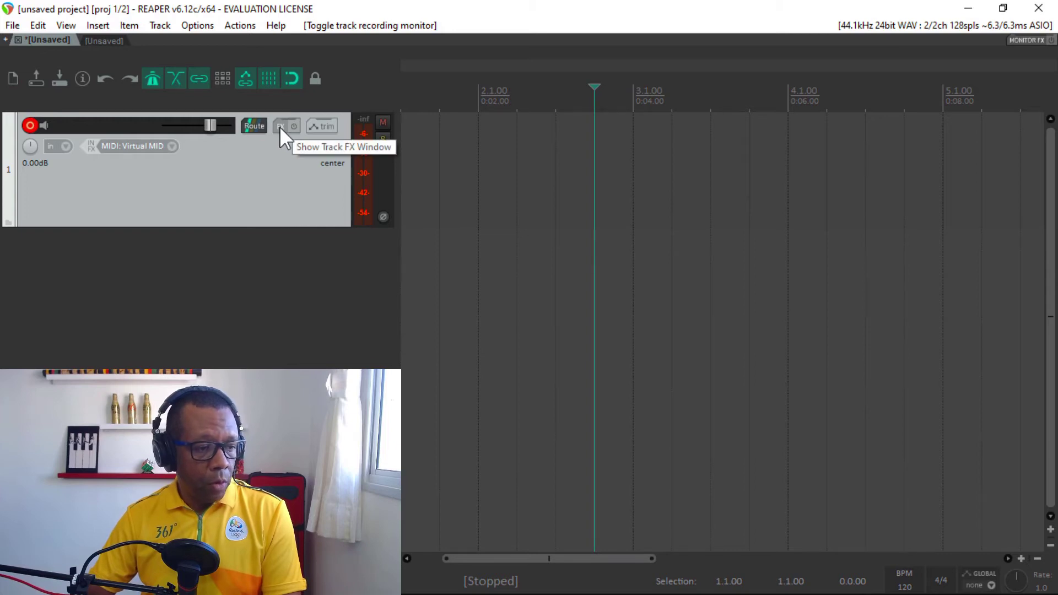
Add the MT-PowerDrumKit plugin to Track 1 and skip its donation screen
left_click(279, 127)
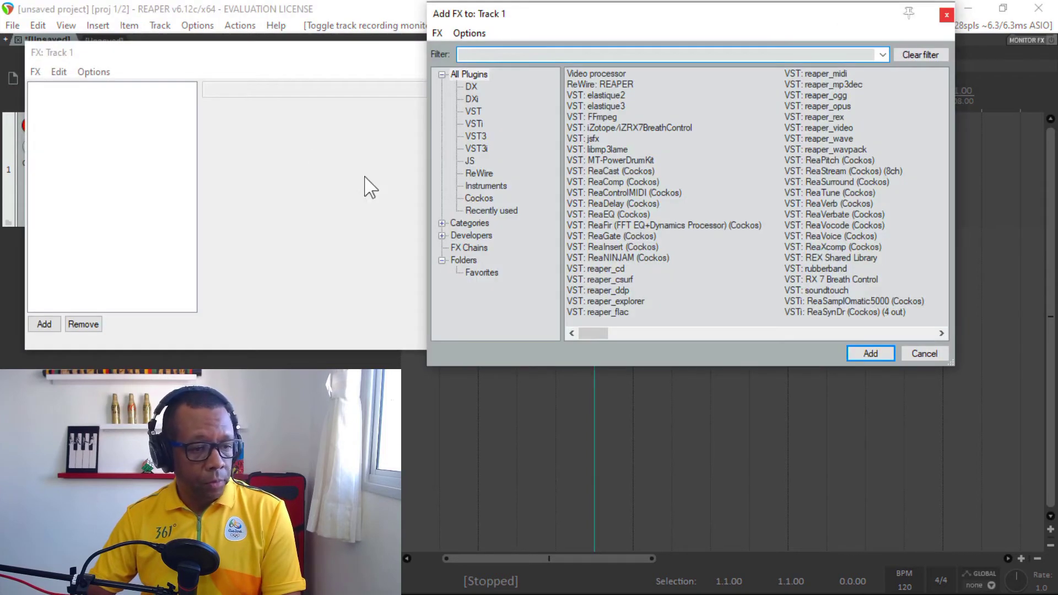
left_click_drag(612, 20, 515, 26)
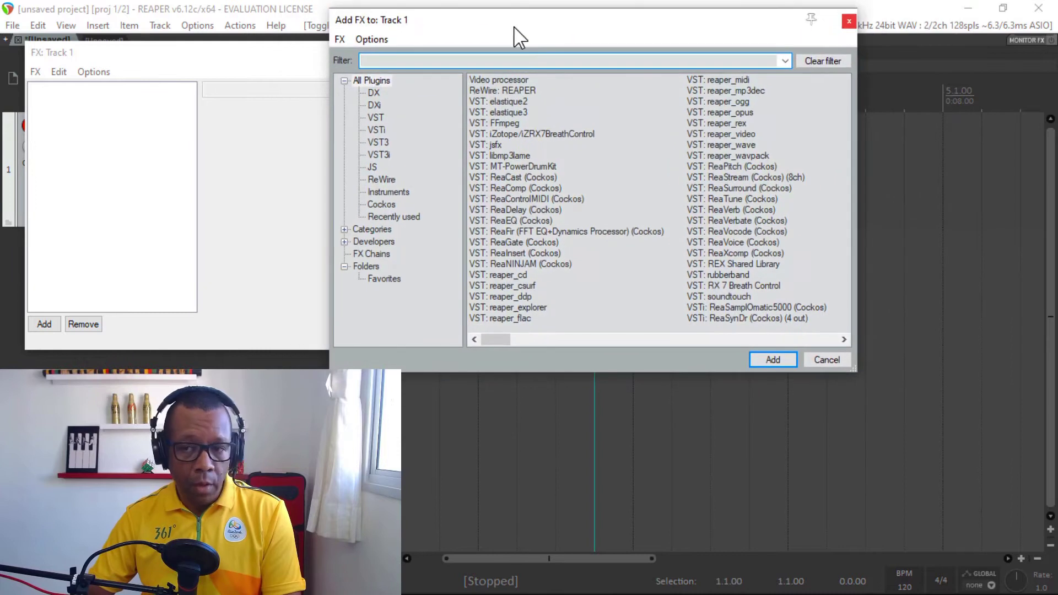
left_click(517, 166)
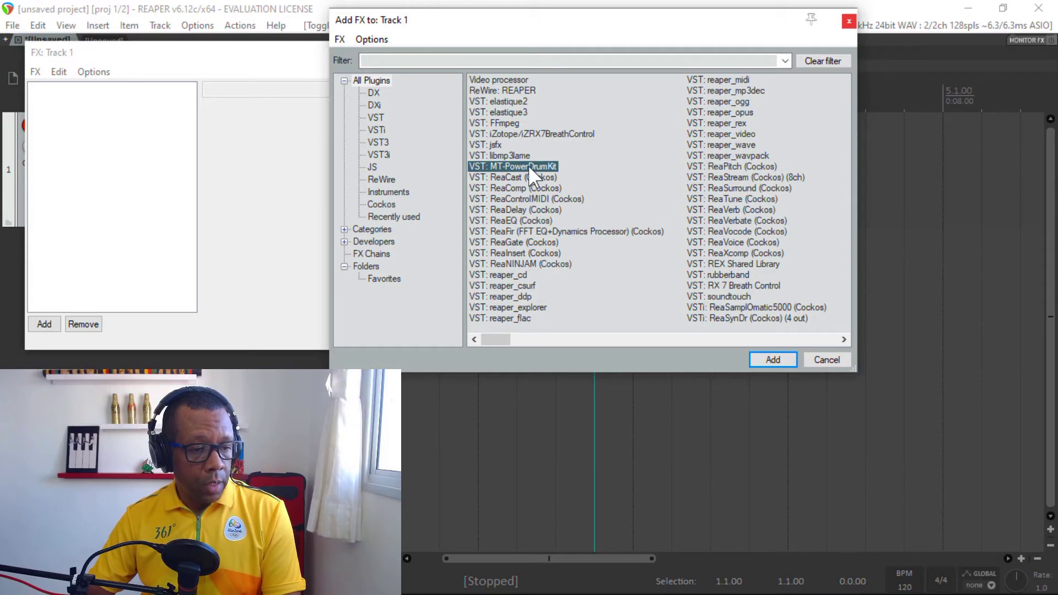
left_click(773, 360)
left_click_drag(507, 70, 579, 3)
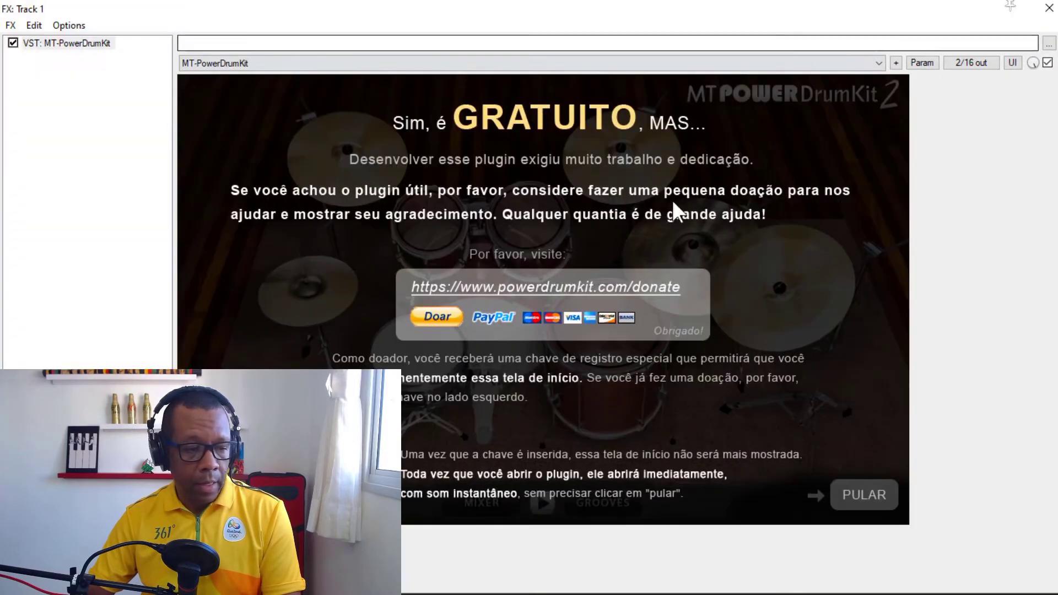
left_click(851, 498)
Audition the snare in the drum kit, close the effects window and lower Track 1's volume to -9.47 dB
left_click(418, 351)
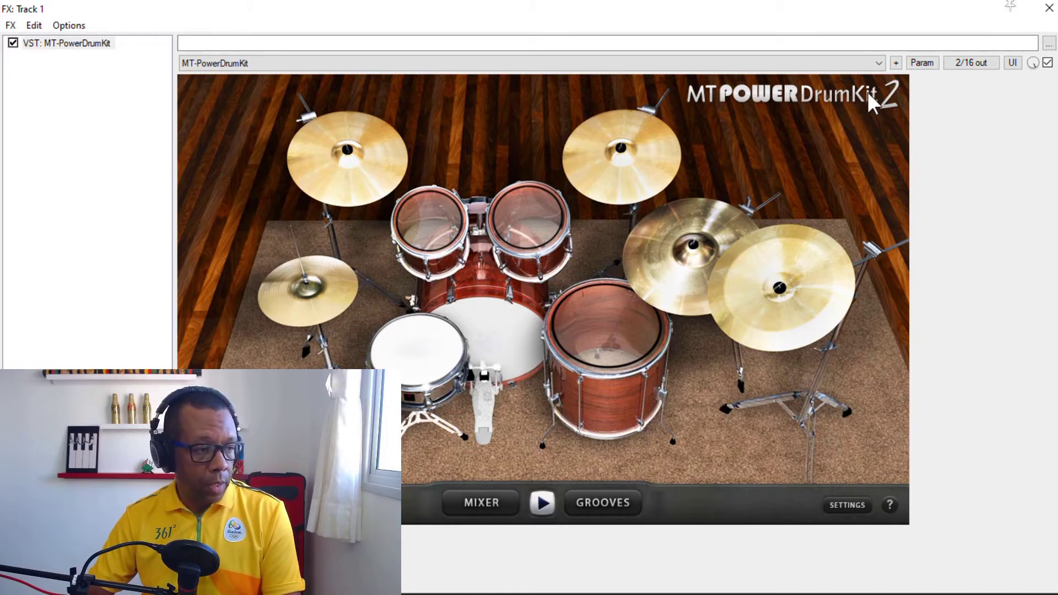
left_click(1047, 8)
left_click_drag(207, 125, 199, 127)
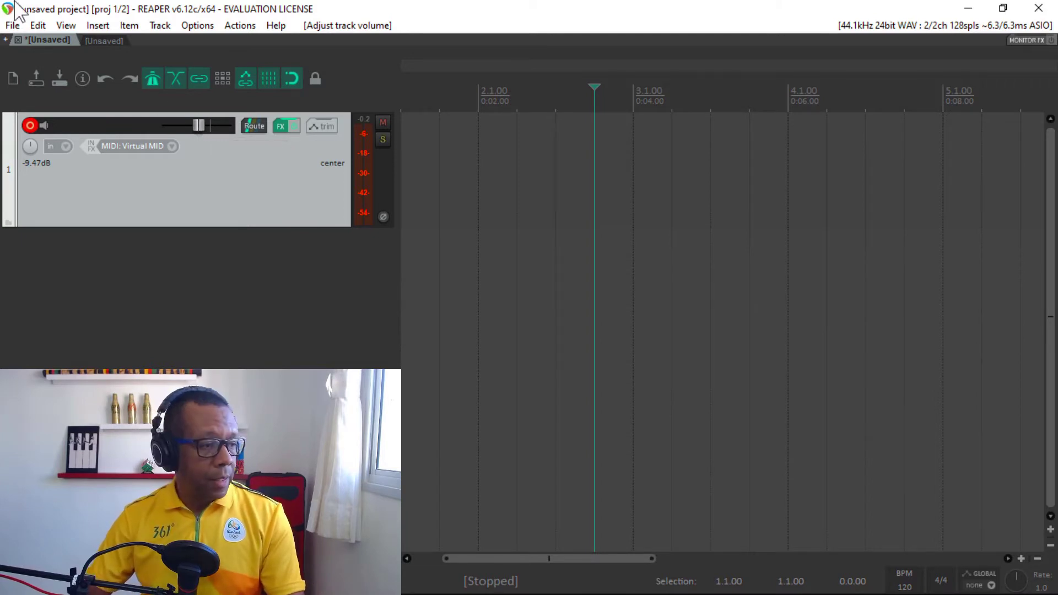
Open the Virtual MIDI keyboard, shift its window slightly and close it again
left_click(65, 24)
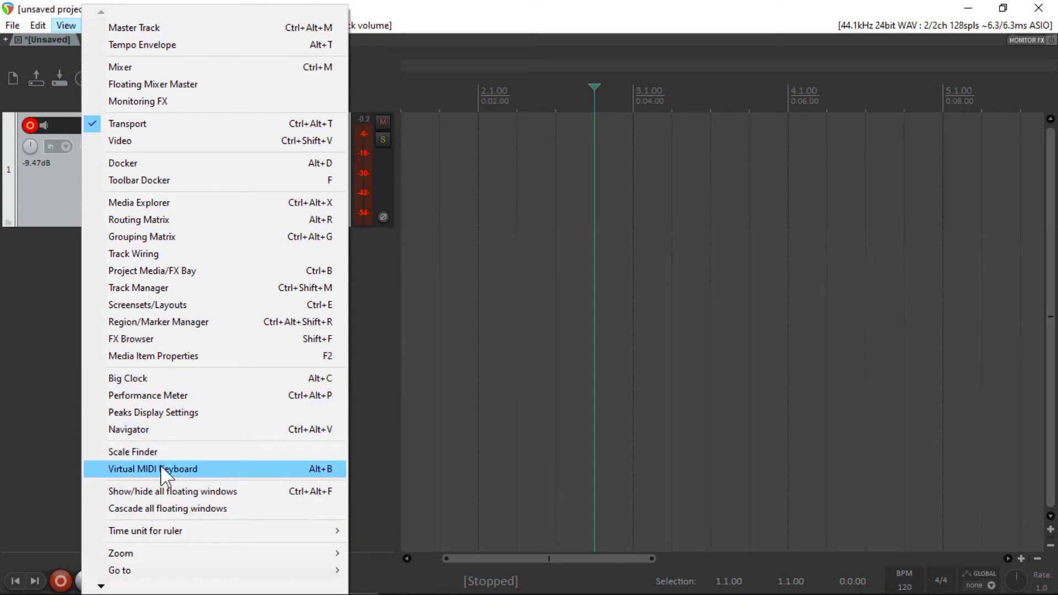
left_click(214, 469)
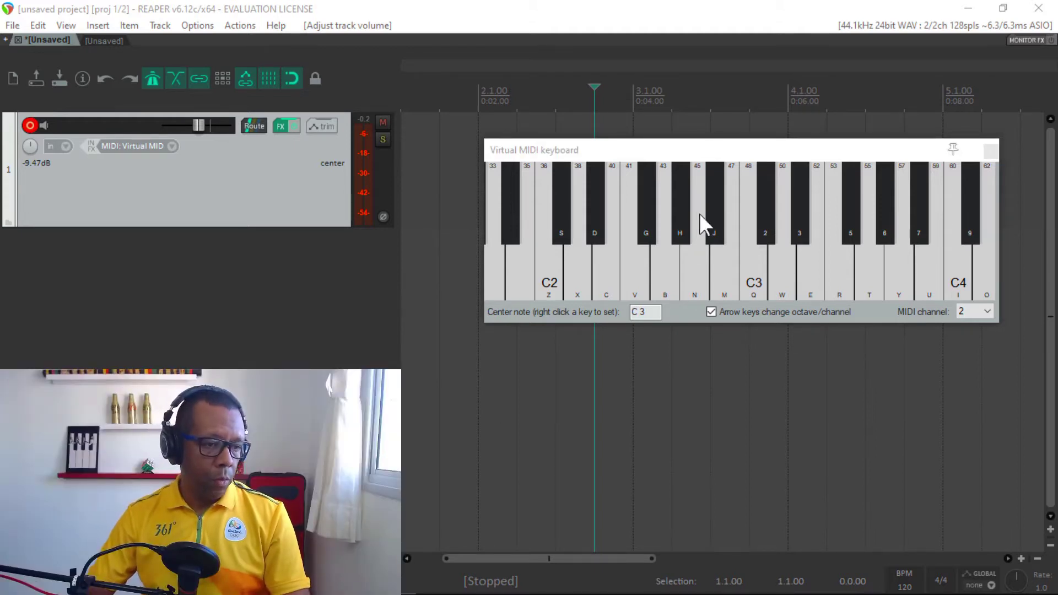
left_click_drag(691, 142, 682, 169)
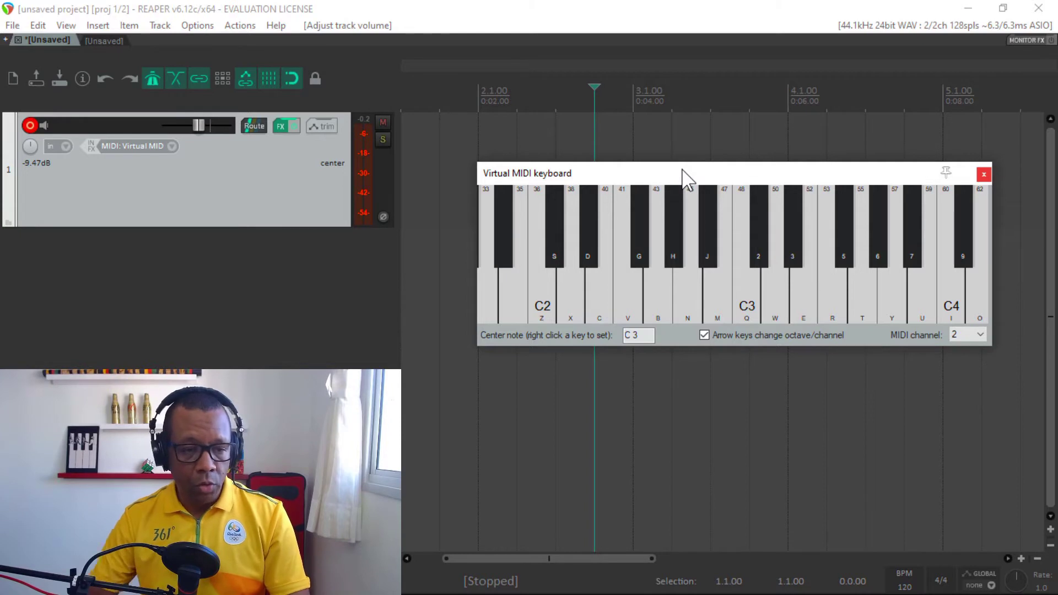
left_click(984, 174)
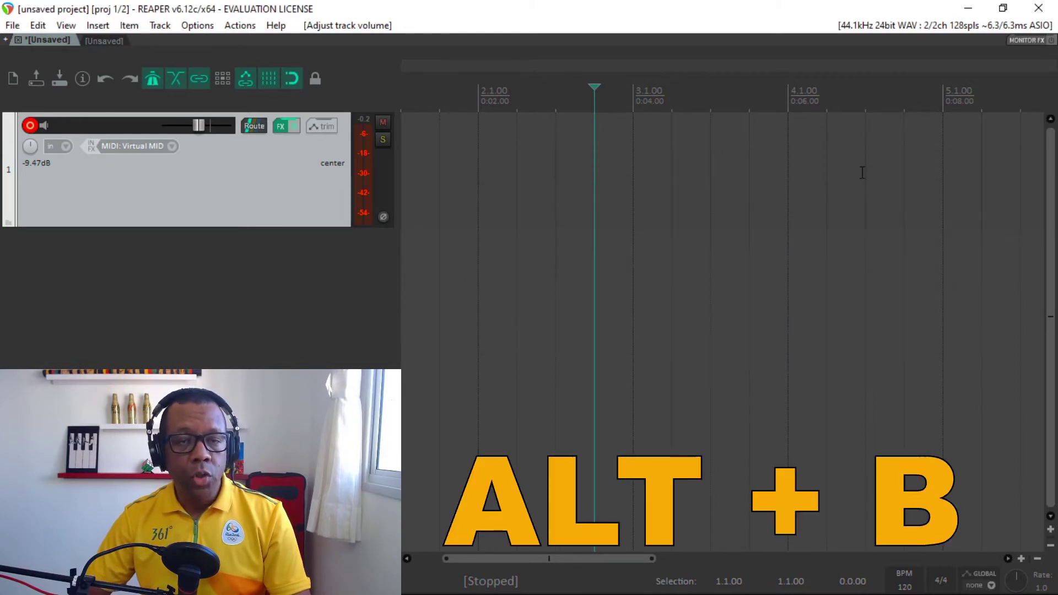
Toggle the Virtual MIDI keyboard on and off several times, leaving it open
key("alt+b")
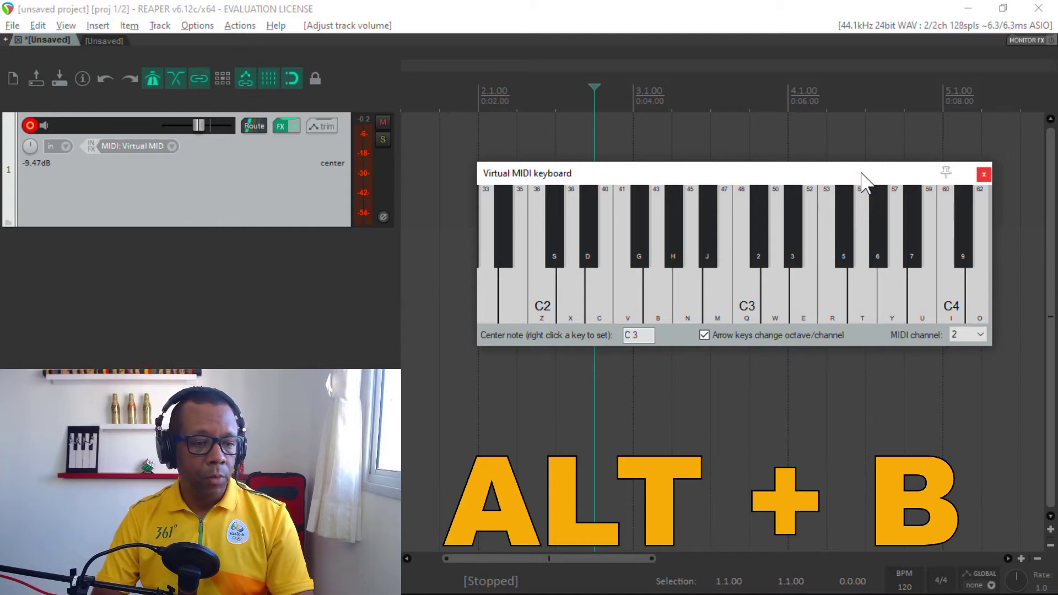
key("alt+b")
key("alt+b")
key("alt+b")
key("alt+b")
key("alt+b")
key("alt+b")
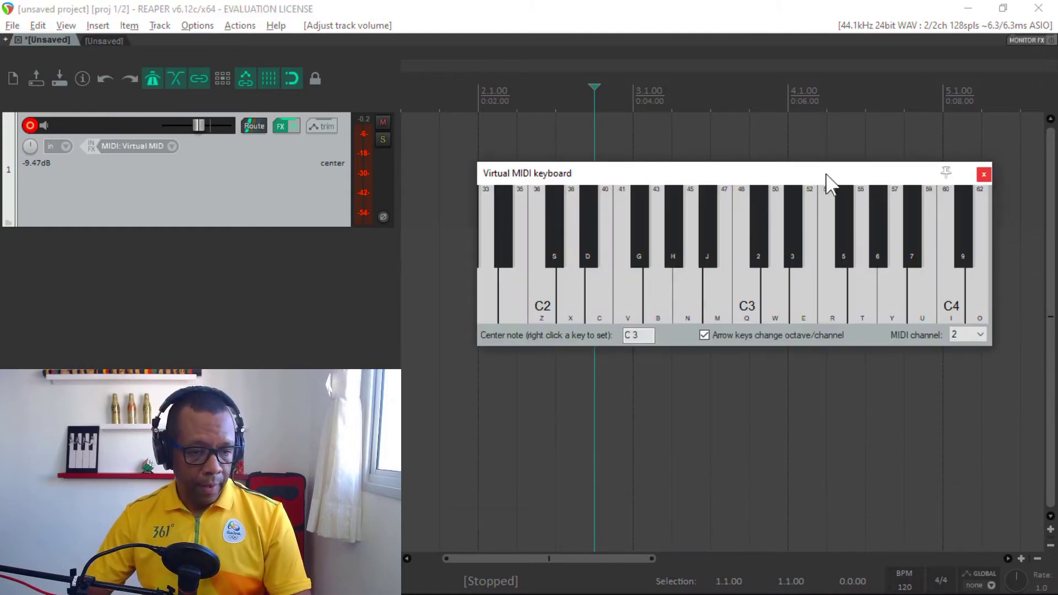
Widen the Virtual MIDI keyboard window to show more keys, reduce its height and reposition it over the arrange area
left_click_drag(823, 170, 828, 147)
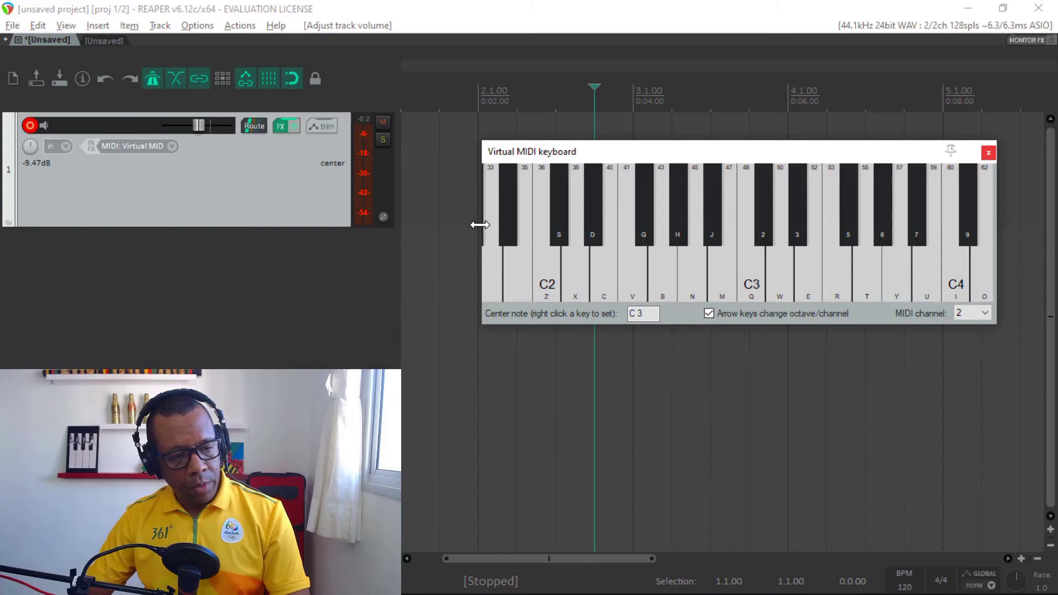
left_click_drag(479, 225, 393, 242)
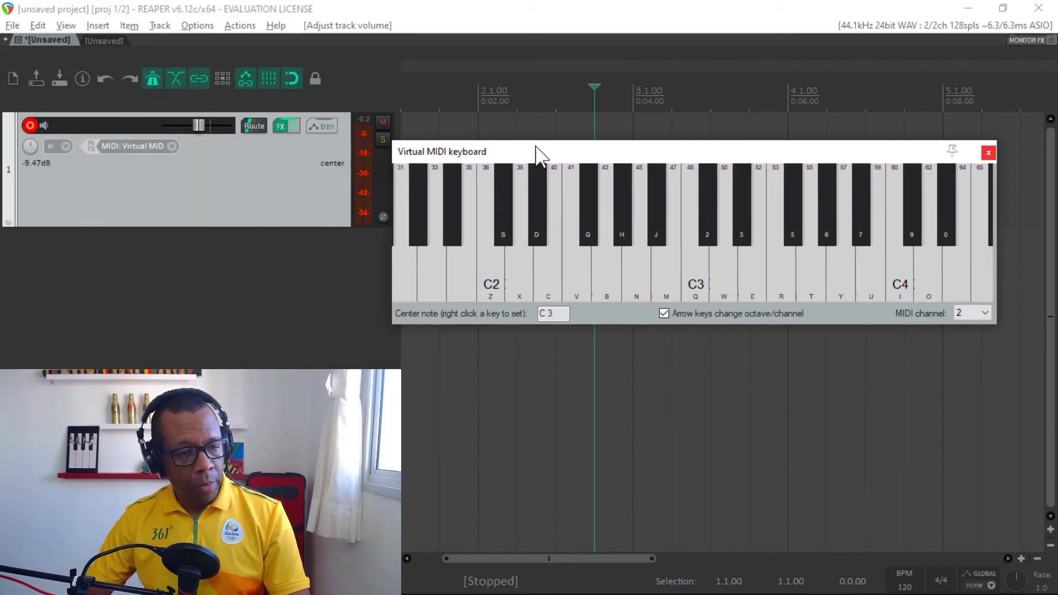
mouse_move(538, 140)
left_mouse_down()
mouse_move(529, 237)
mouse_move(522, 107)
mouse_move(532, 155)
left_mouse_up()
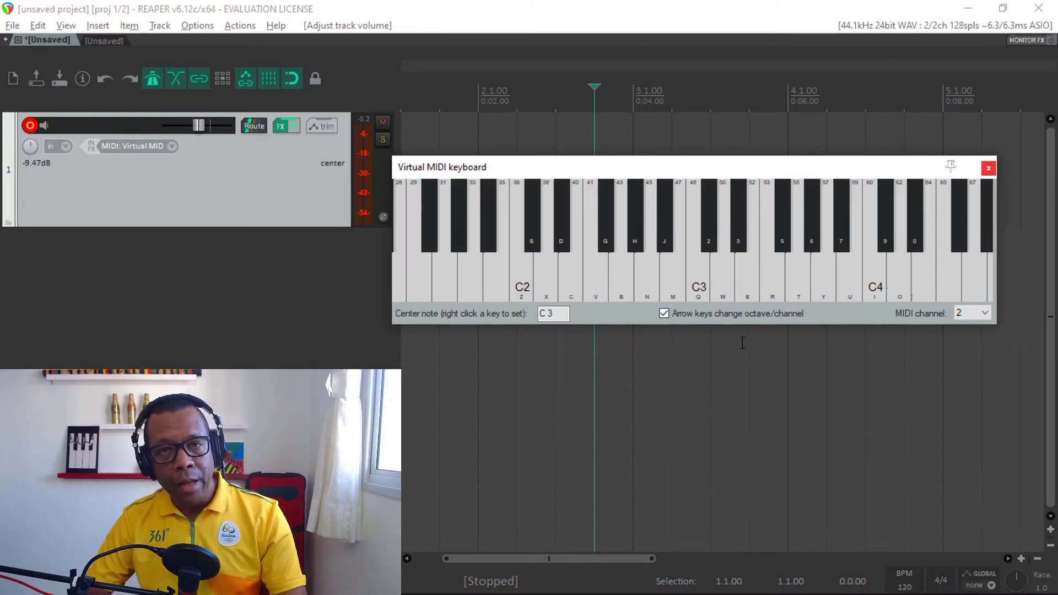
left_click_drag(753, 164, 778, 167)
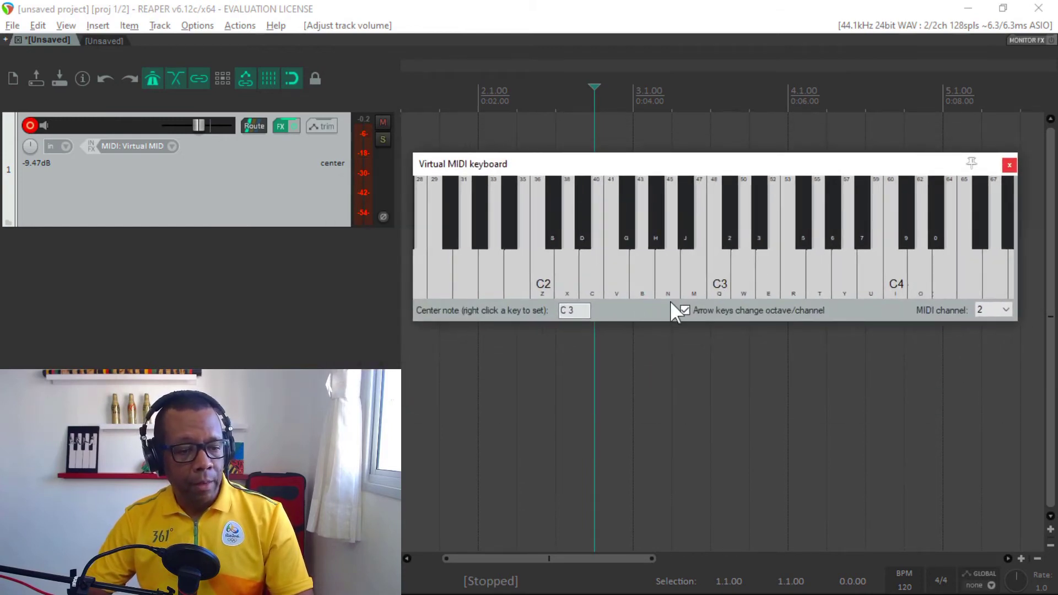
Dock the Virtual MIDI keyboard in the Docker and make the docked area slightly taller
right_click(617, 308)
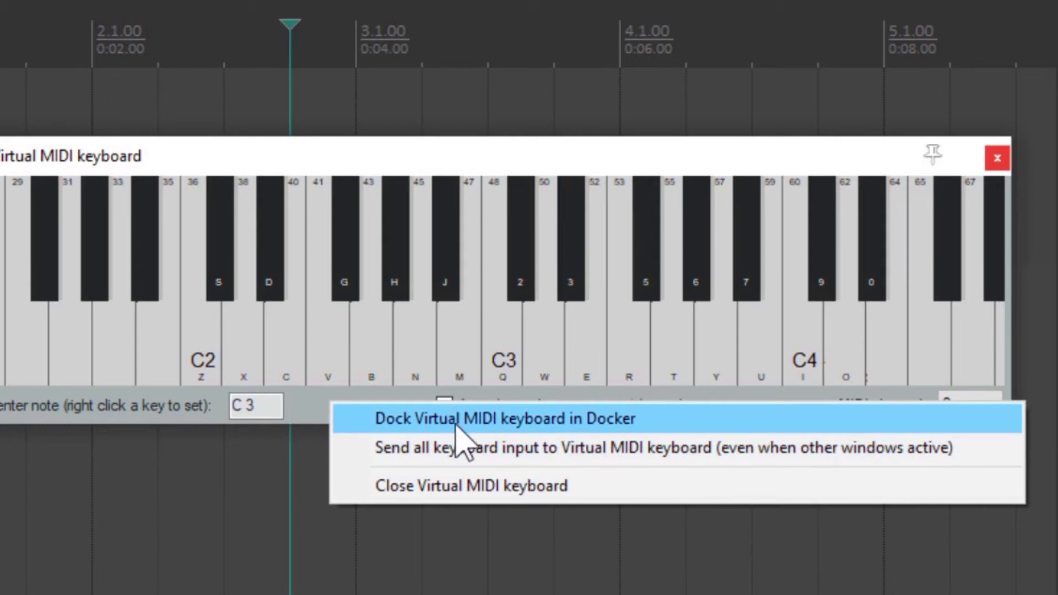
left_click(590, 433)
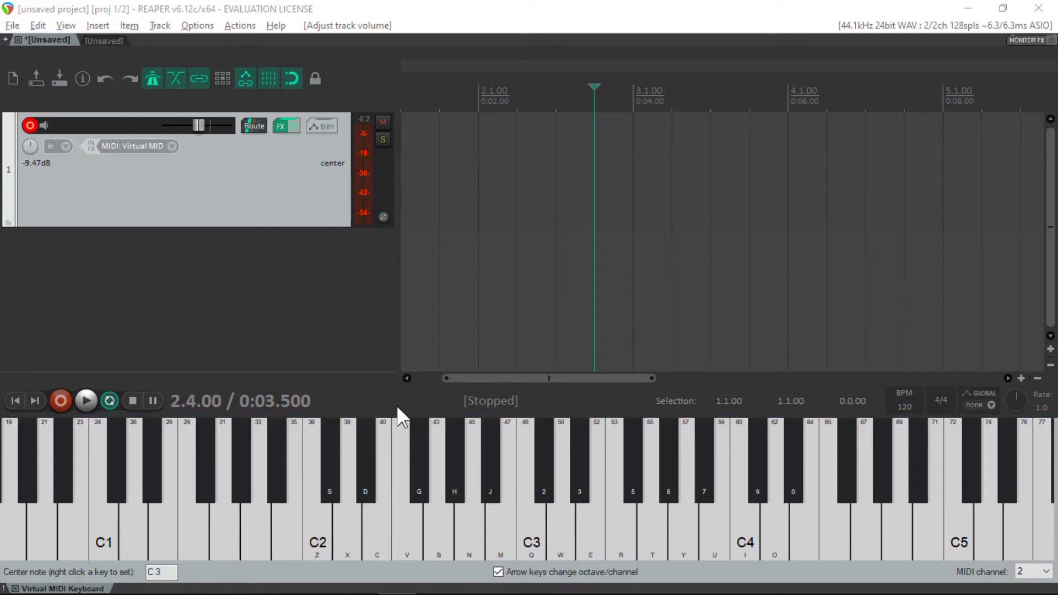
left_click_drag(402, 415, 381, 408)
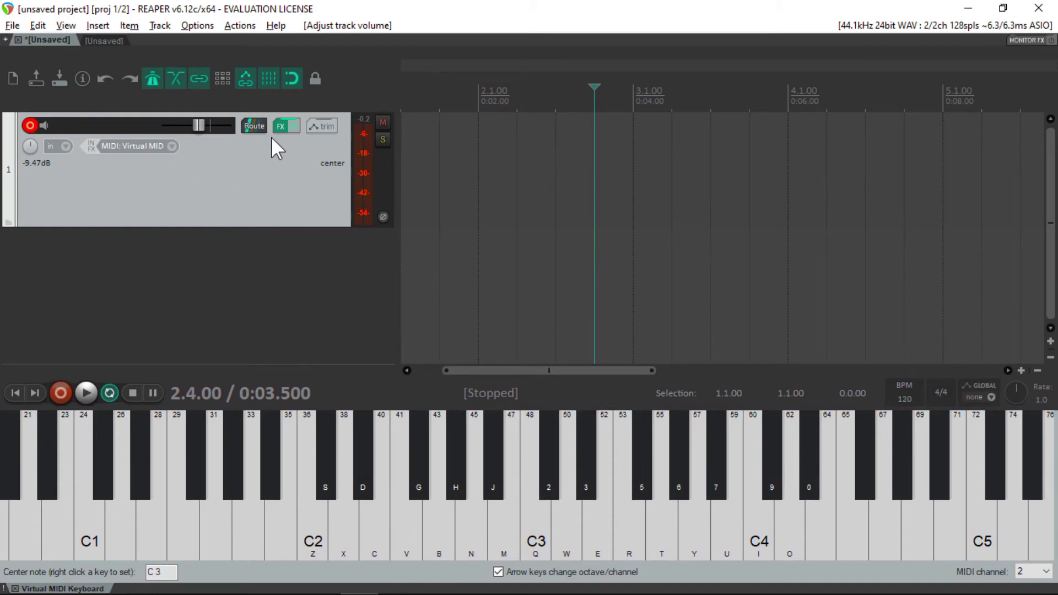
Audition several drum sounds by playing notes between E2 and B2 on the docked virtual keyboard
left_click(379, 524)
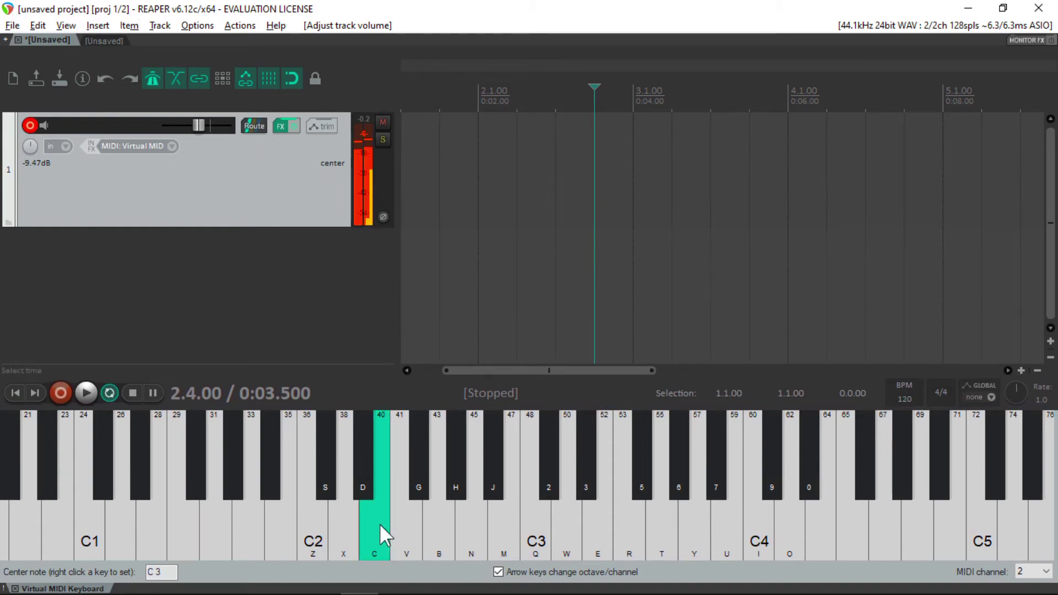
left_click(492, 519)
left_click(375, 509)
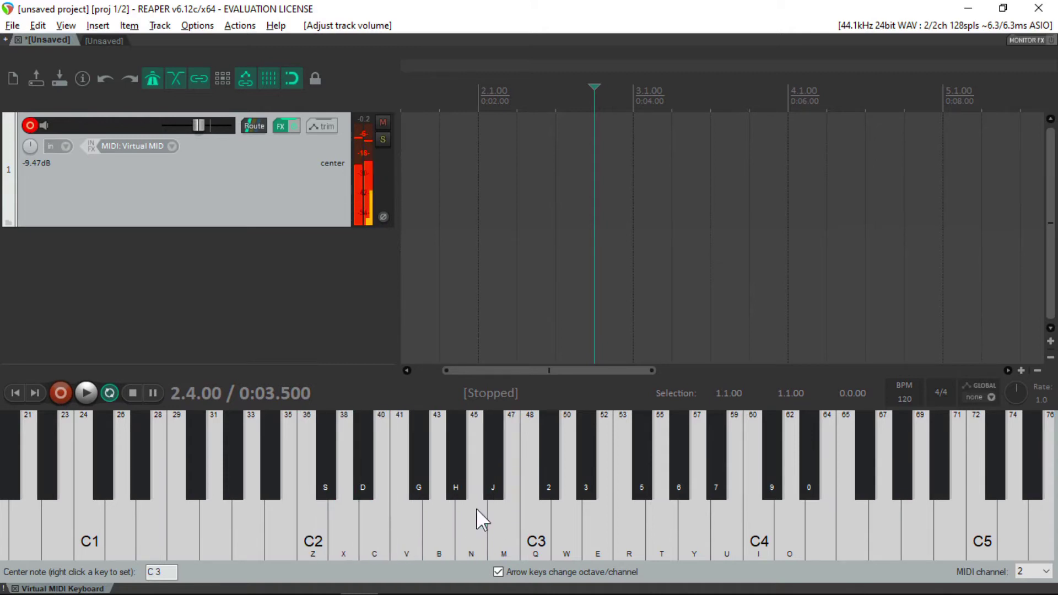
left_click(499, 523)
left_click(401, 526)
left_click(507, 516)
left_click(476, 520)
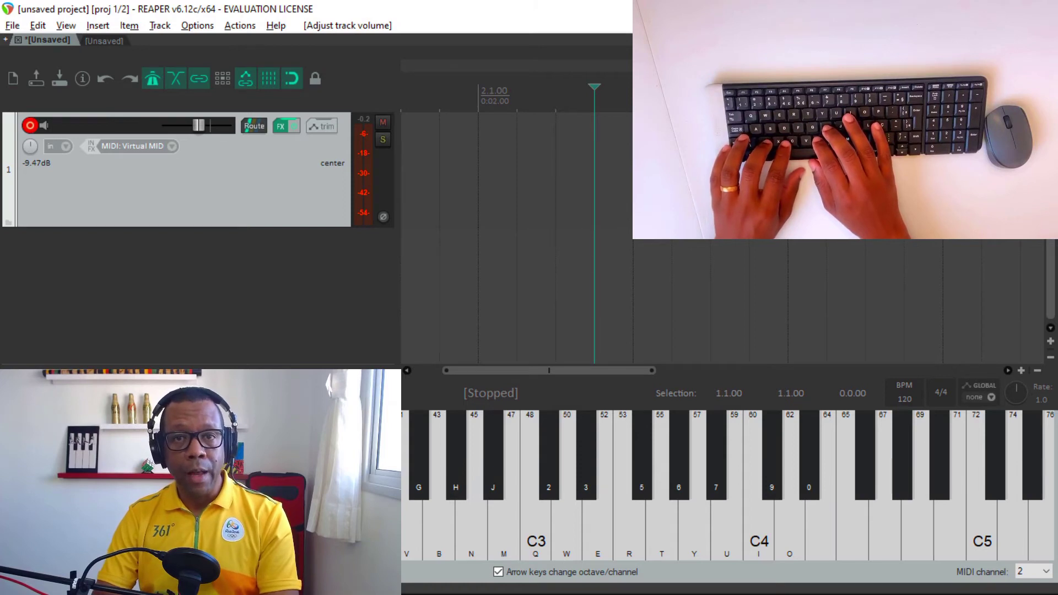
Play the G#2 note repeatedly on the virtual keyboard from the computer keyboard
key("h")
key("h")
key("h")
key("h")
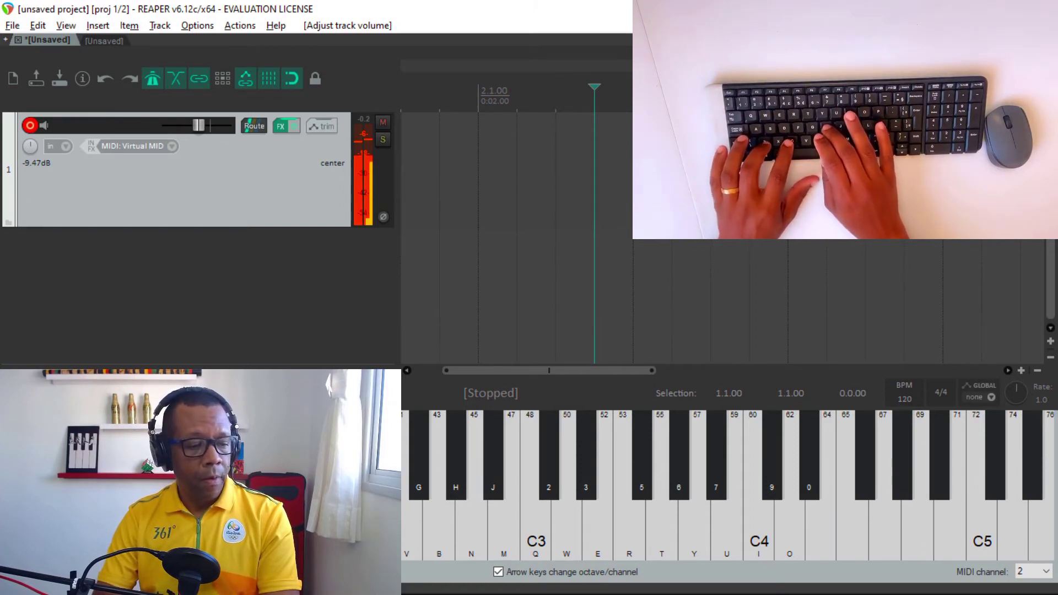
key("h")
key("h")
key("h")
key("h")
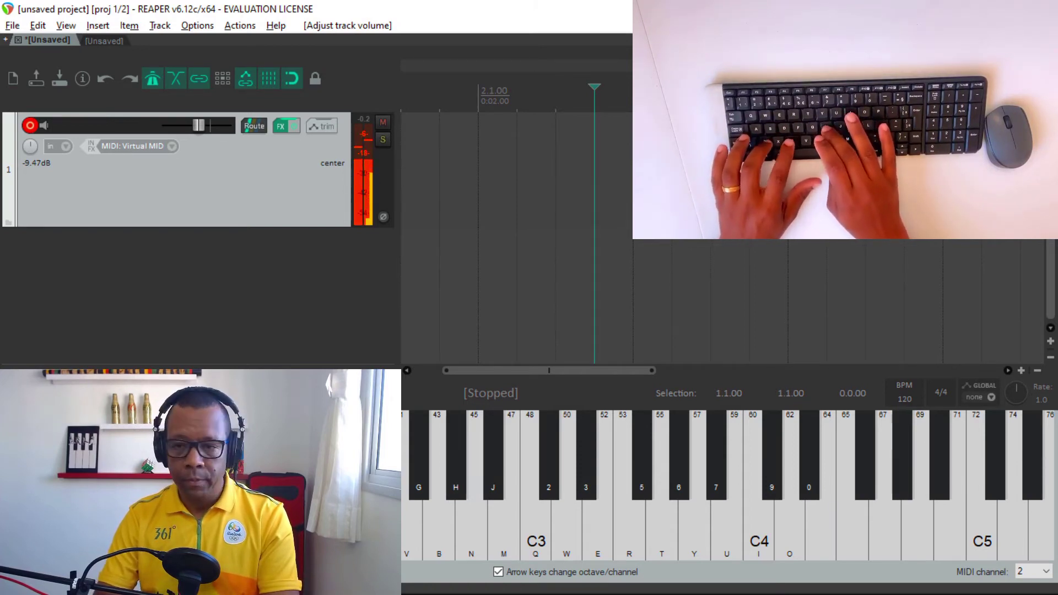
key("h")
key("h")
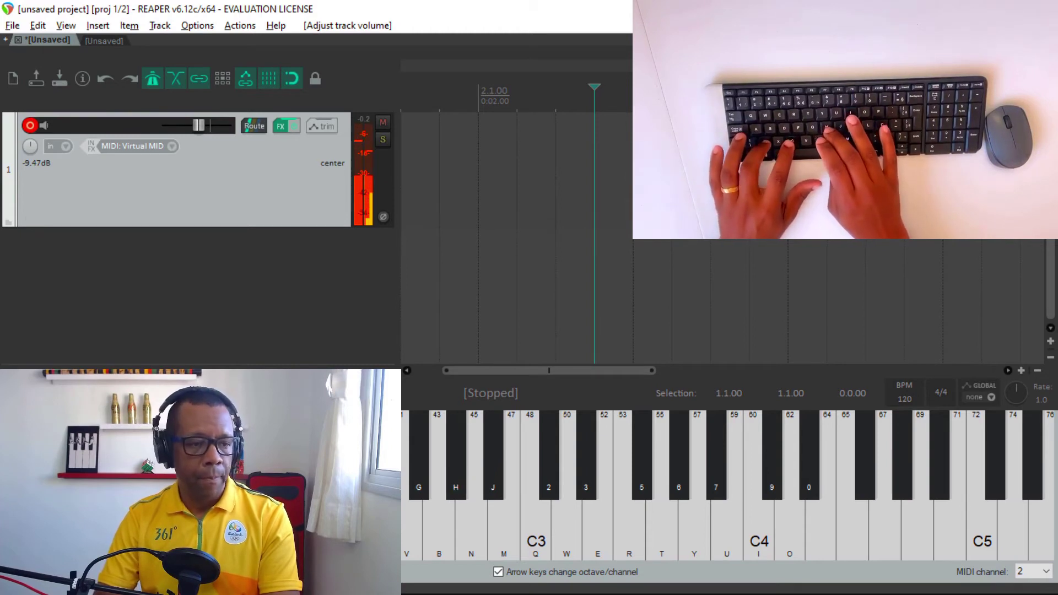
Play a drum pattern on the virtual keyboard with the F2, C#3 and repeated A#2 notes
key("v")
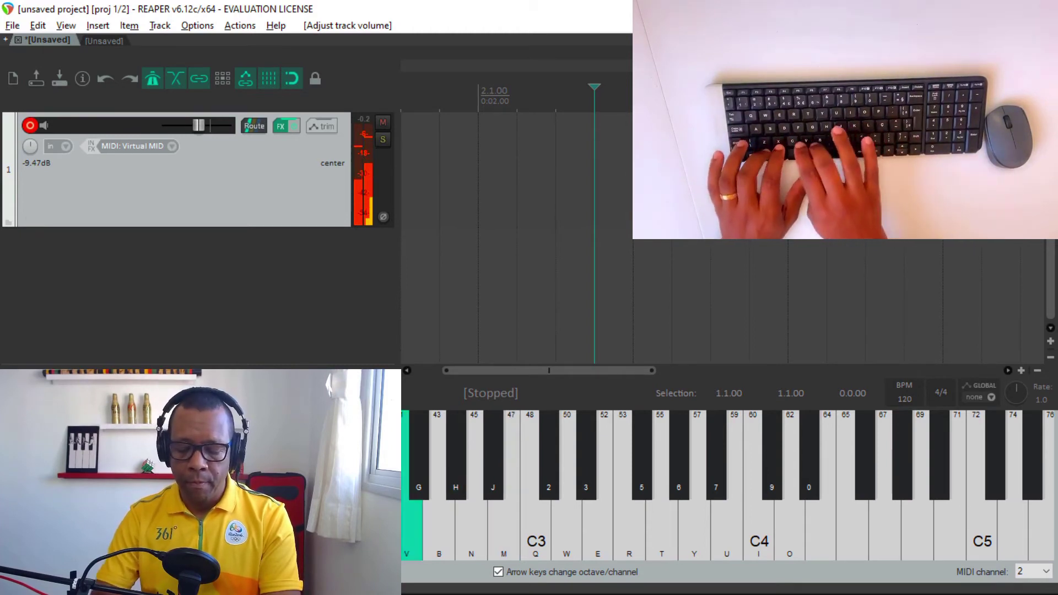
key("2")
key("j")
key("j")
key("j")
key("j")
key("j")
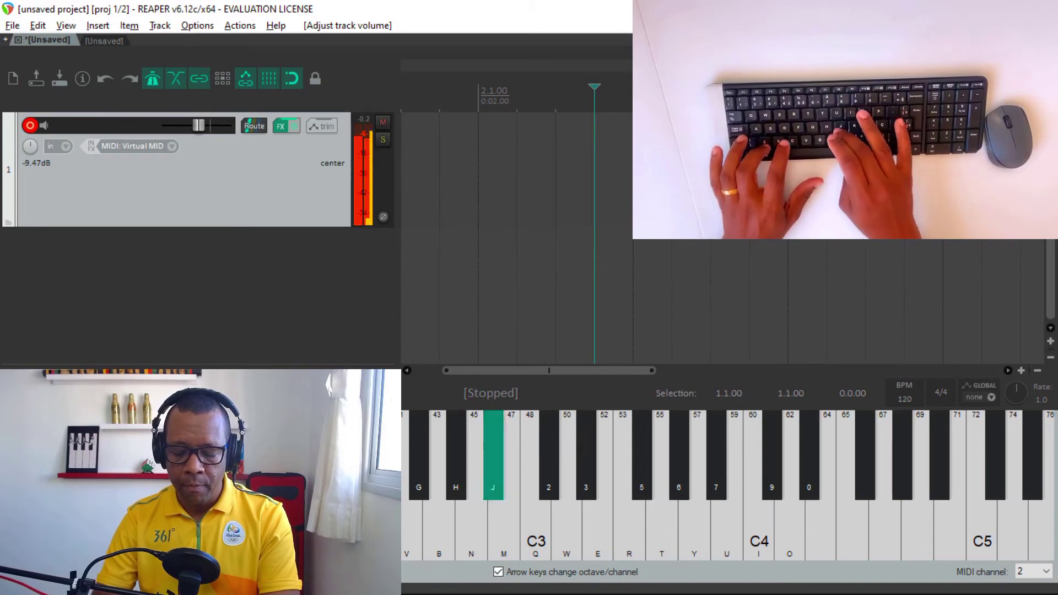
key("j")
key("j")
key("j")
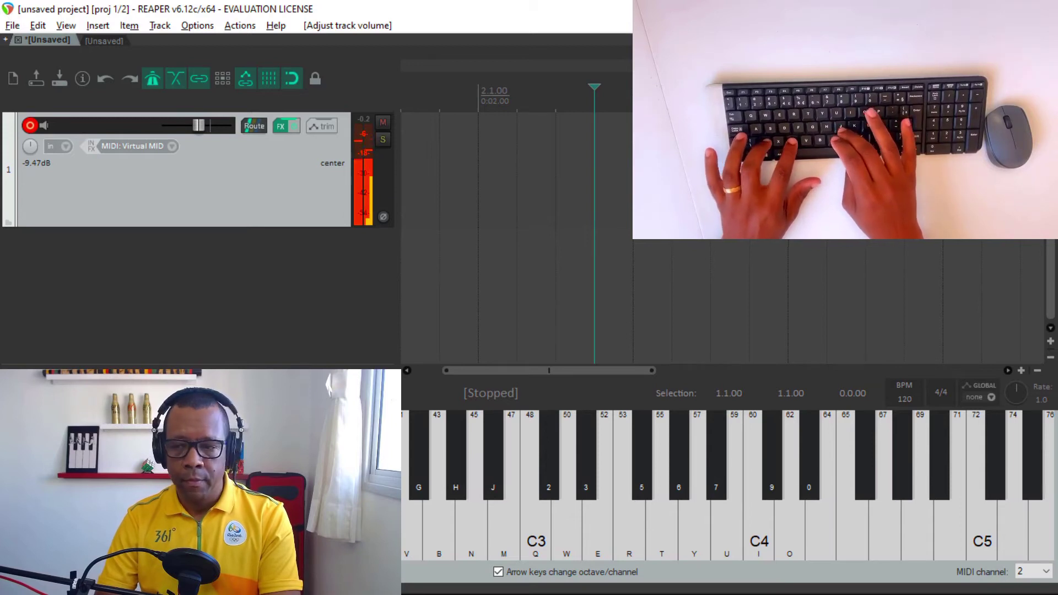
key("j")
key("j")
key("j")
key("j")
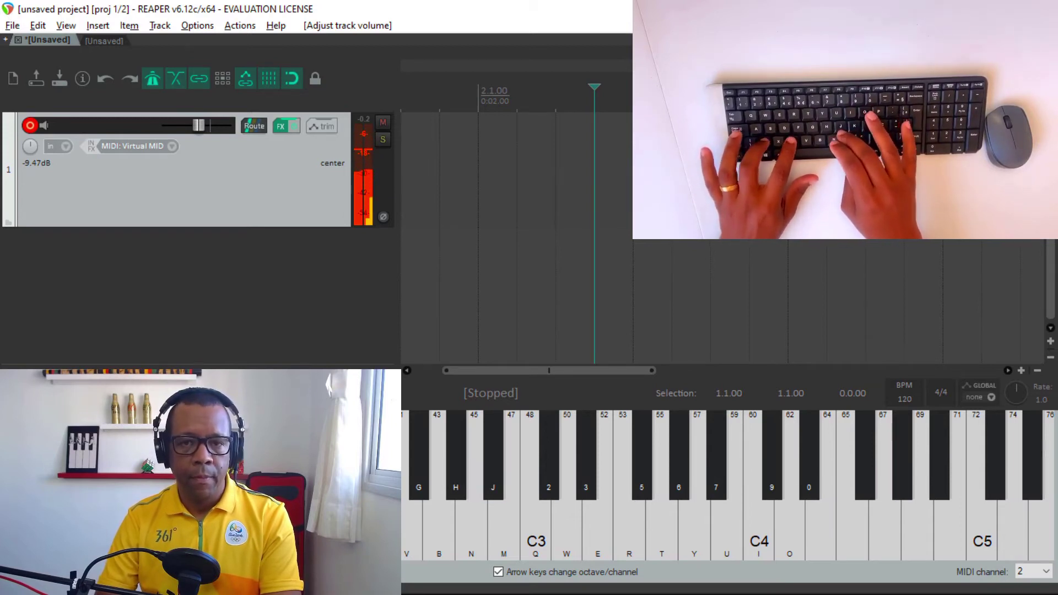
key("j")
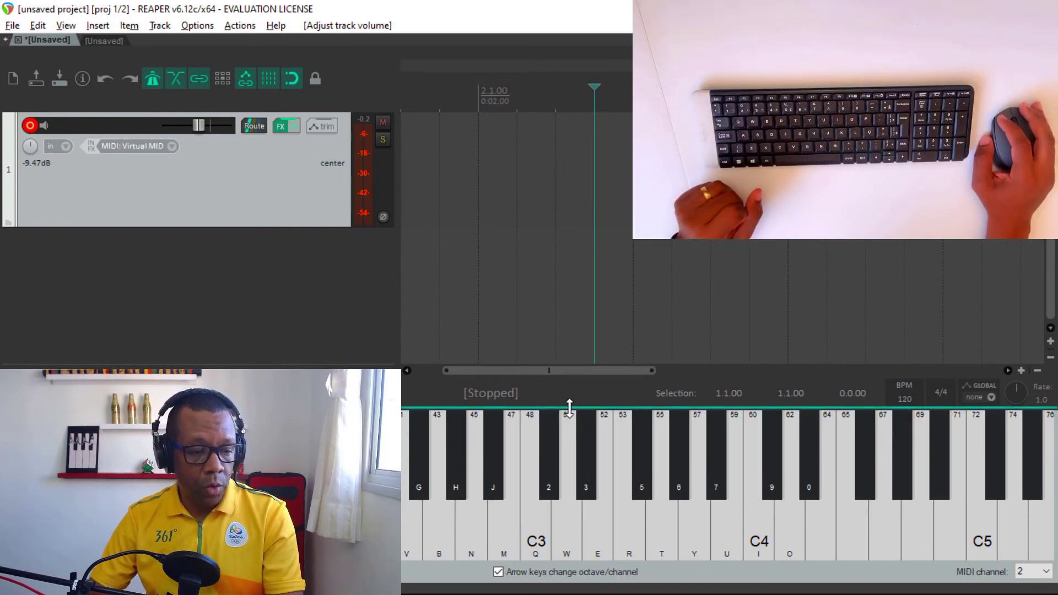
Make the docked keyboard slightly taller and switch the "Arrow keys change octave/channel" option off and back on
left_click_drag(570, 408, 575, 399)
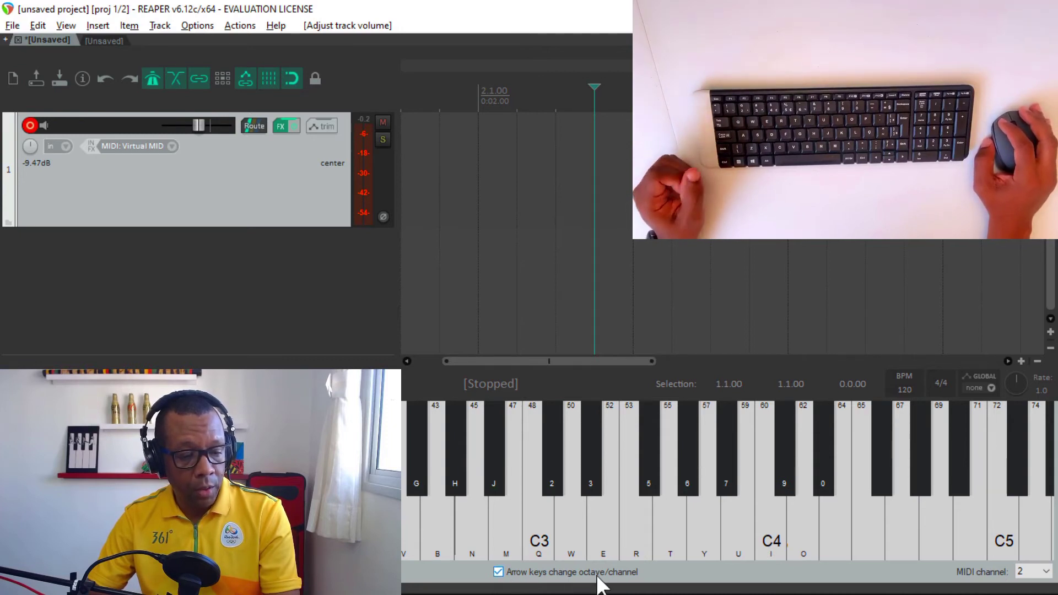
left_click(498, 572)
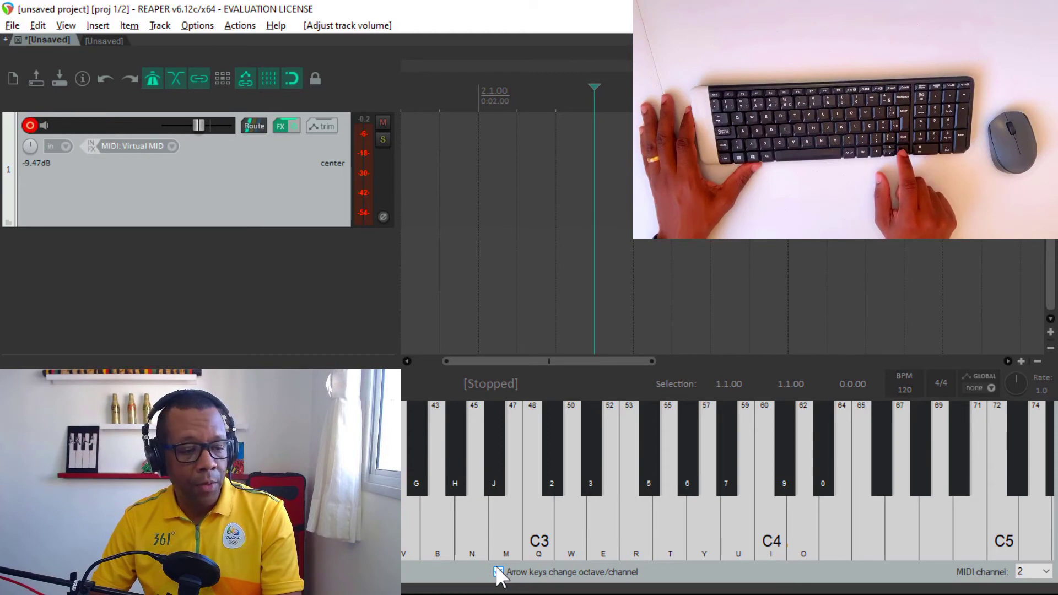
left_click(498, 572)
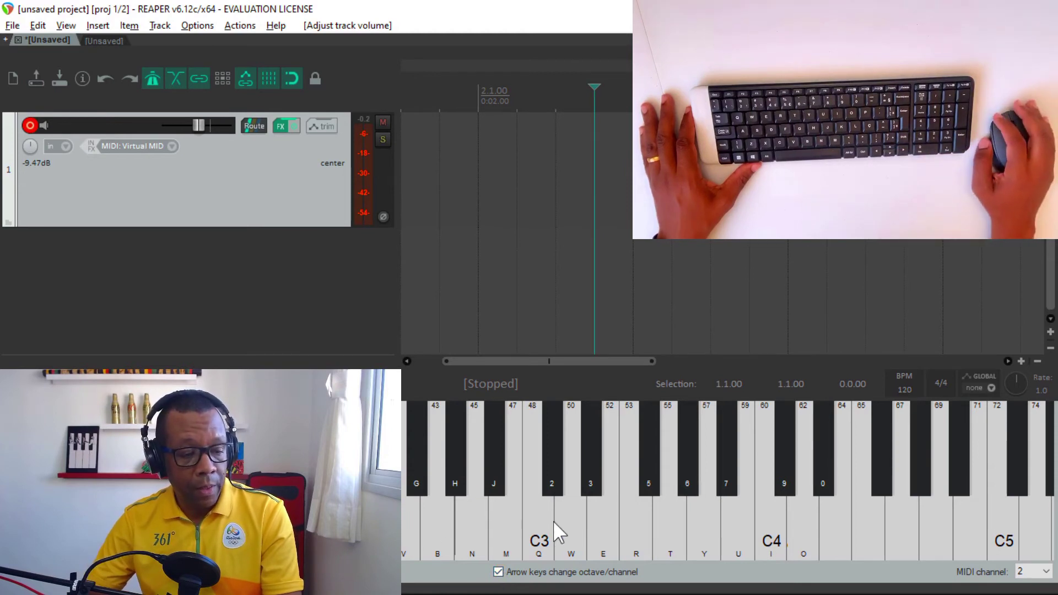
Test the octave shift by playing C3, raising the keyboard one octave, playing C4 and lowering it one octave
left_click(543, 532)
left_click(544, 533)
key("Up")
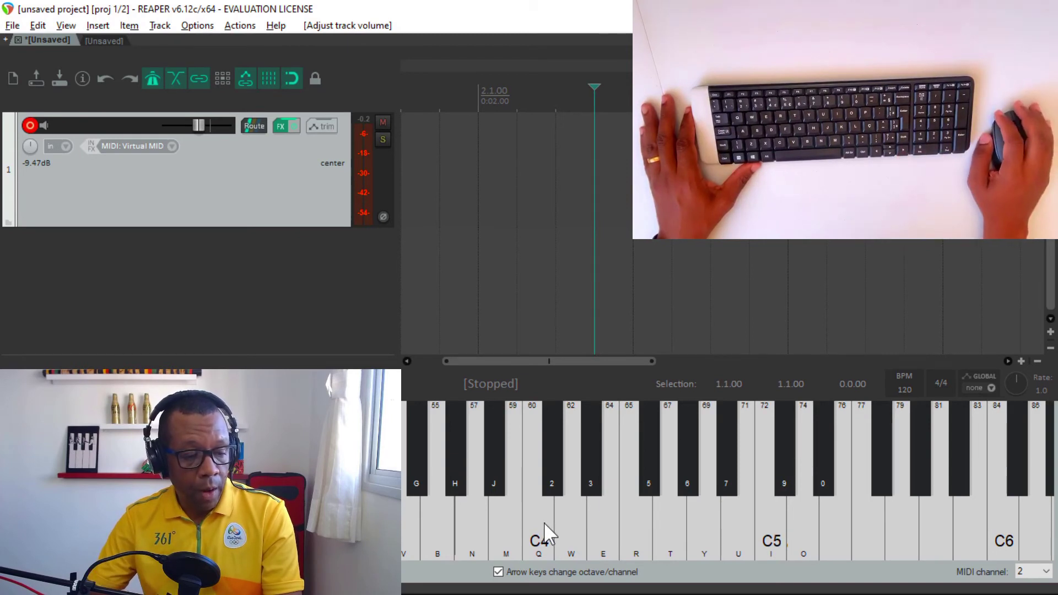
left_click(543, 521)
key("Down")
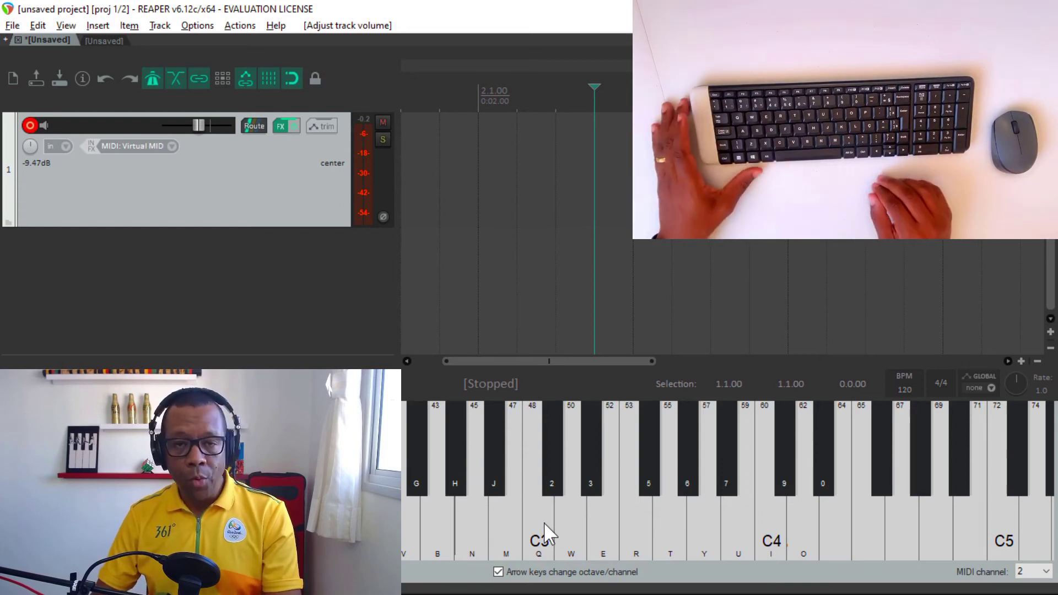
Record a short MIDI take on the armed track from the project start and stop it
right_click(462, 567)
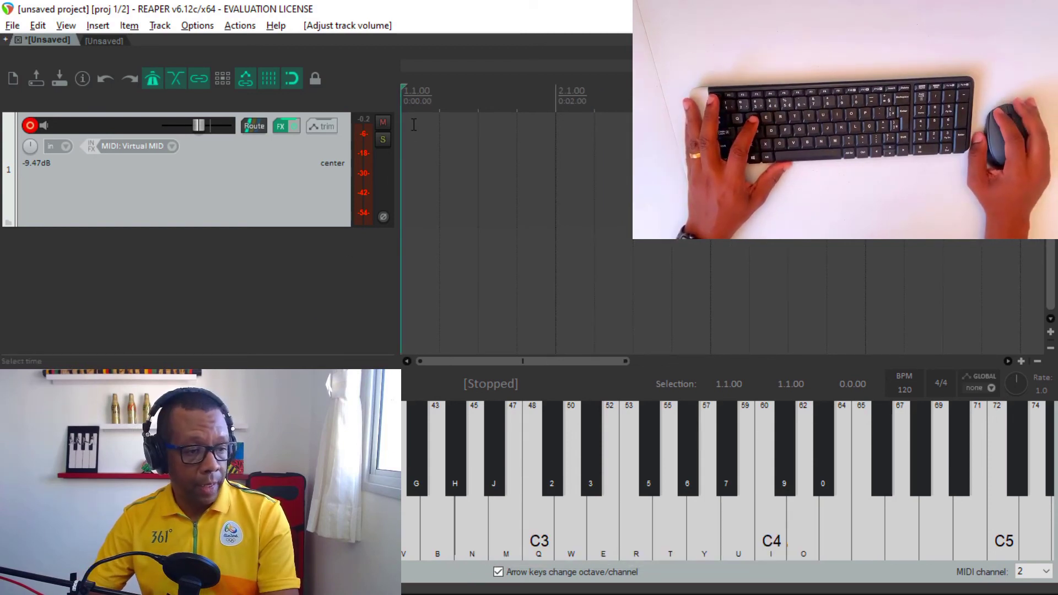
left_click(286, 266)
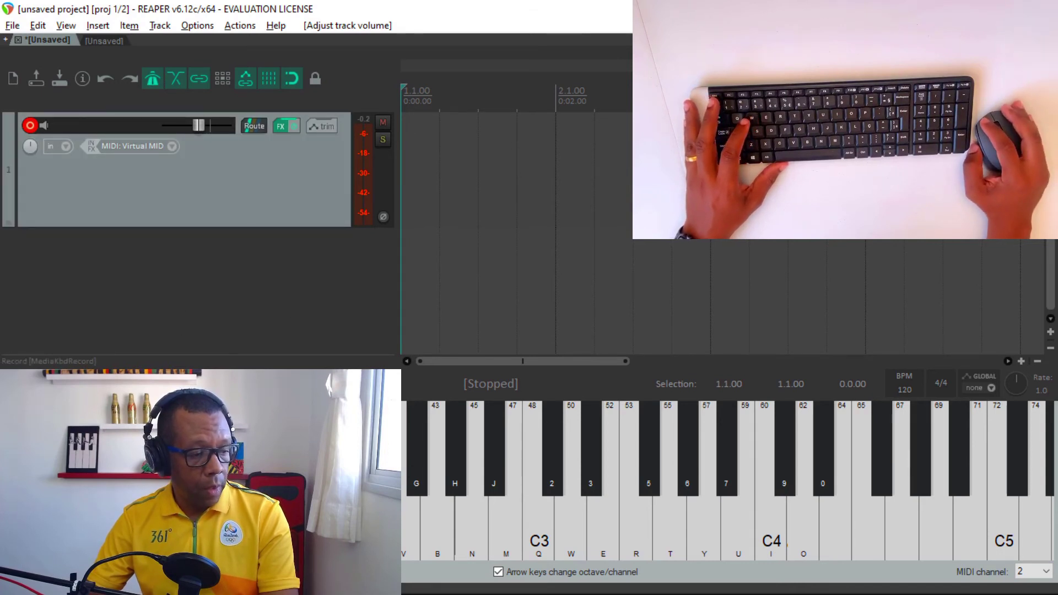
key("ctrl+r")
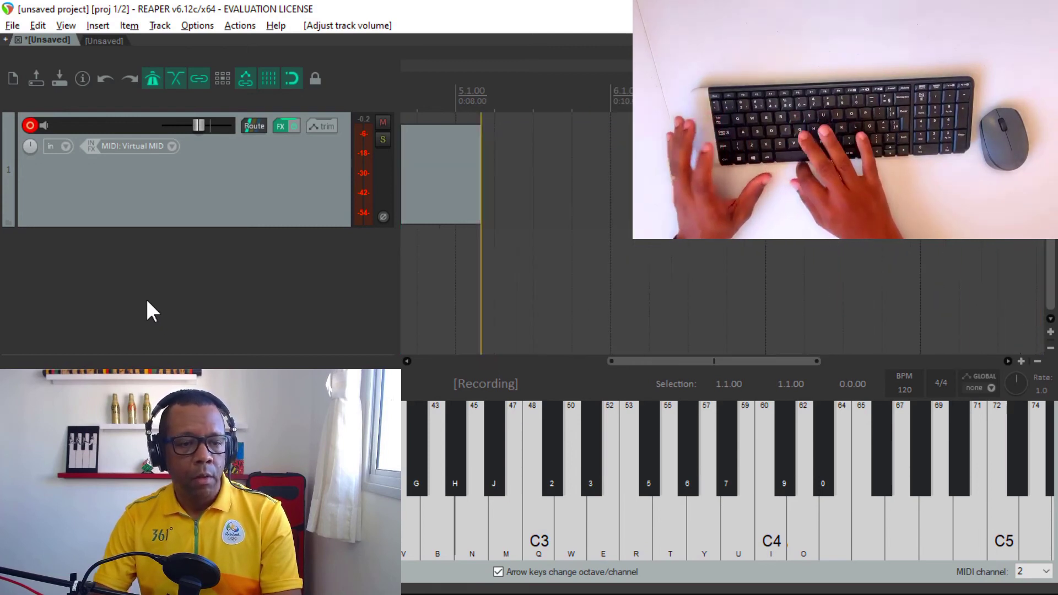
key("space")
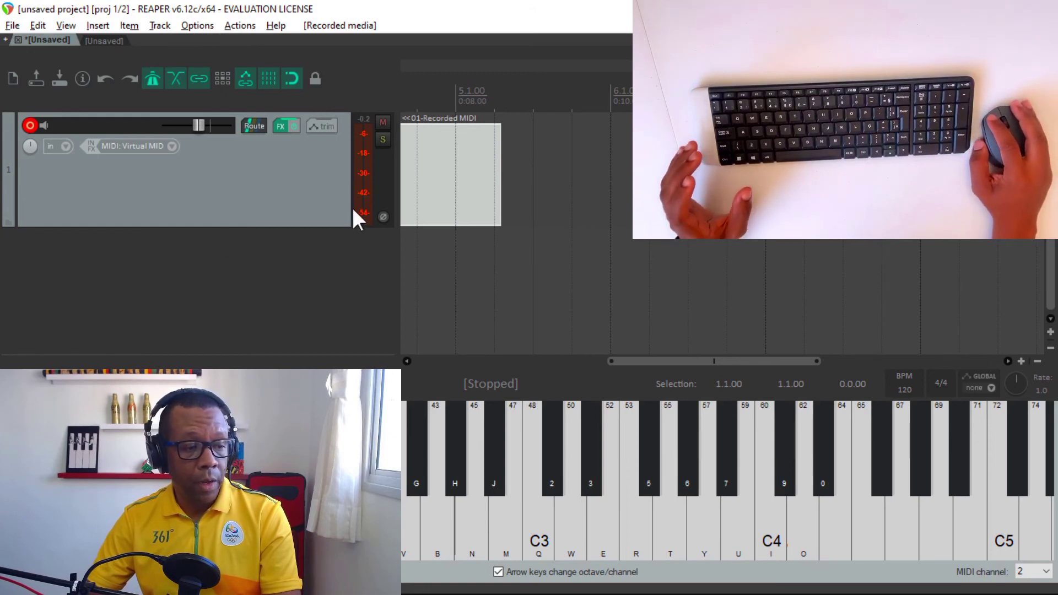
Test the C2, D2 and repeated E2 notes from the computer keyboard, undo the recorded take and return to the project start
left_click(477, 501)
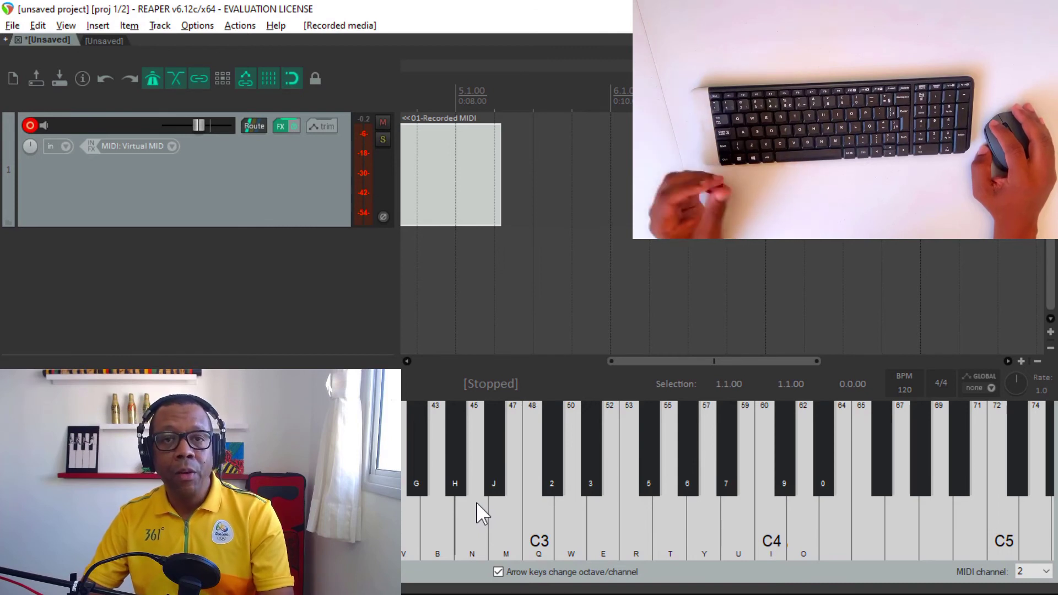
key("z")
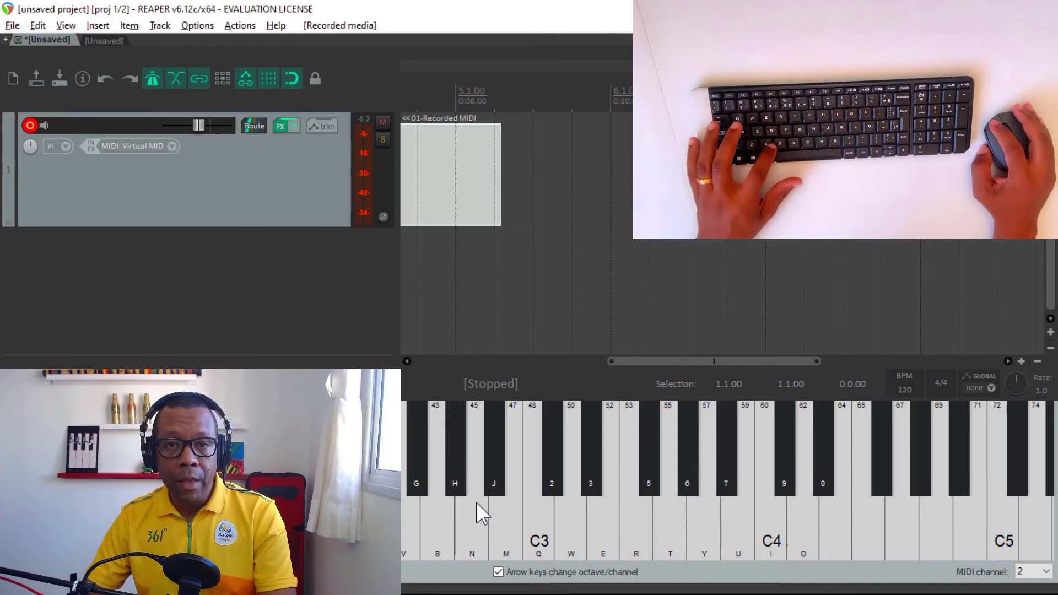
key("x")
key("c")
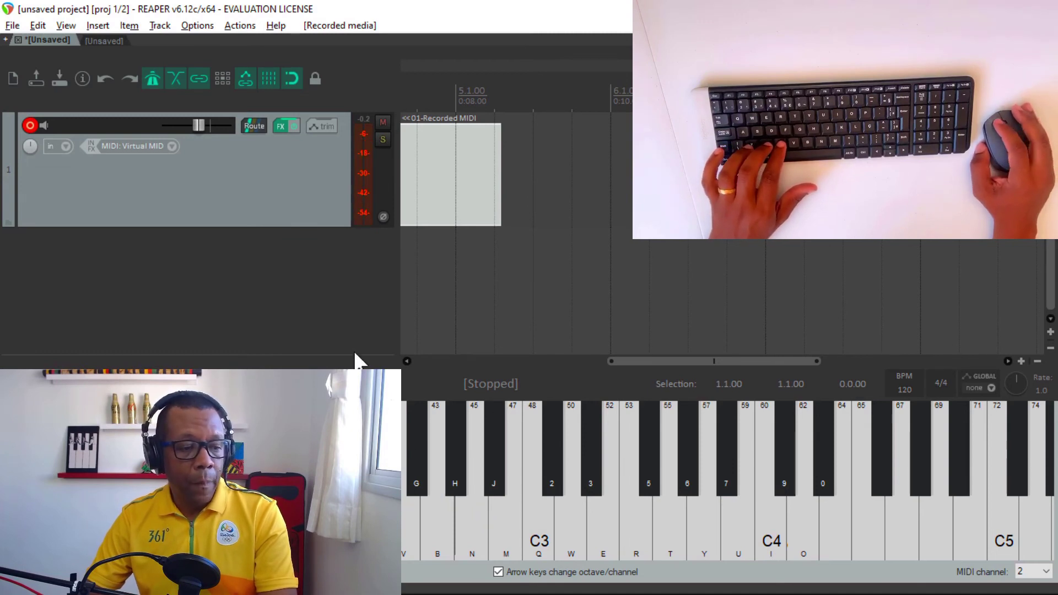
key("c")
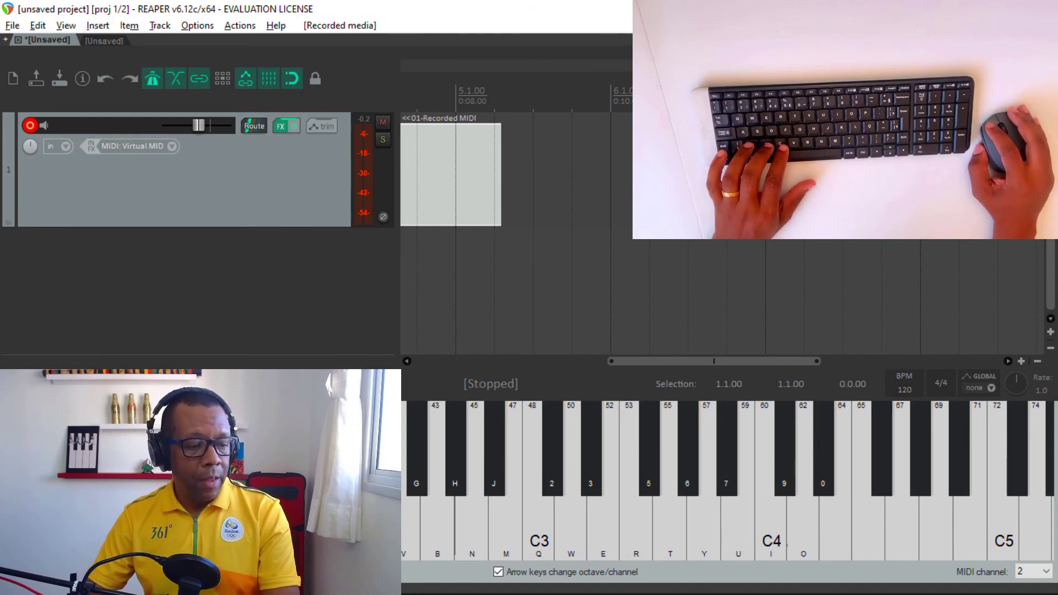
key("c")
key("c")
key("c")
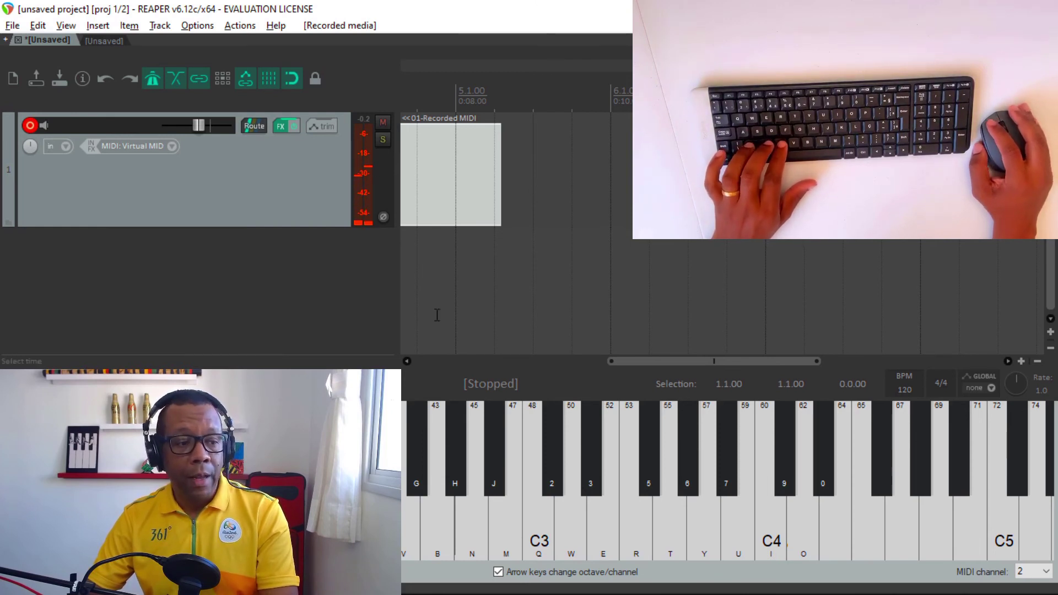
key("ctrl+z")
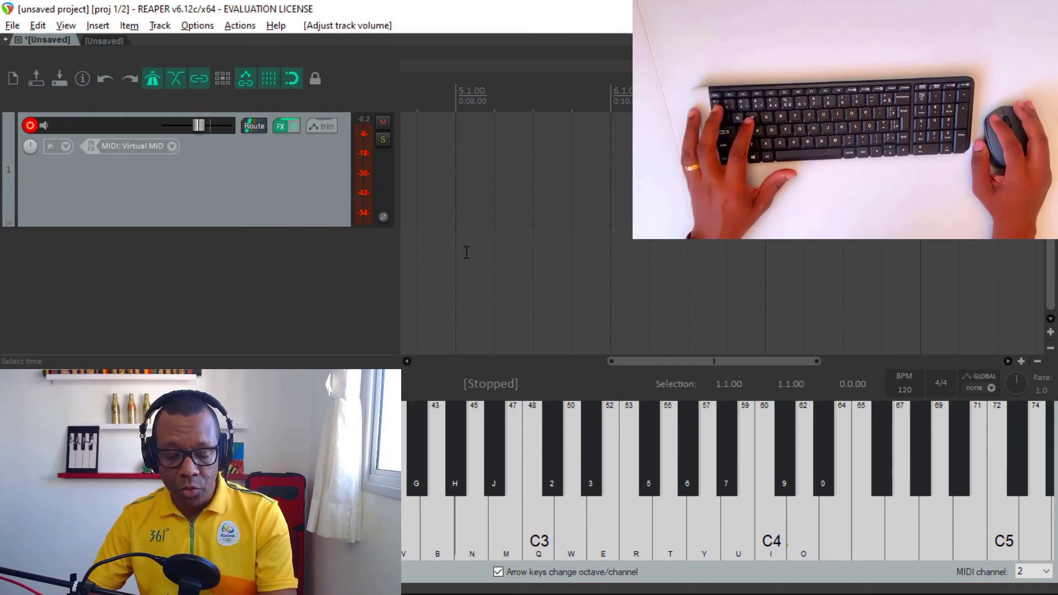
key("w")
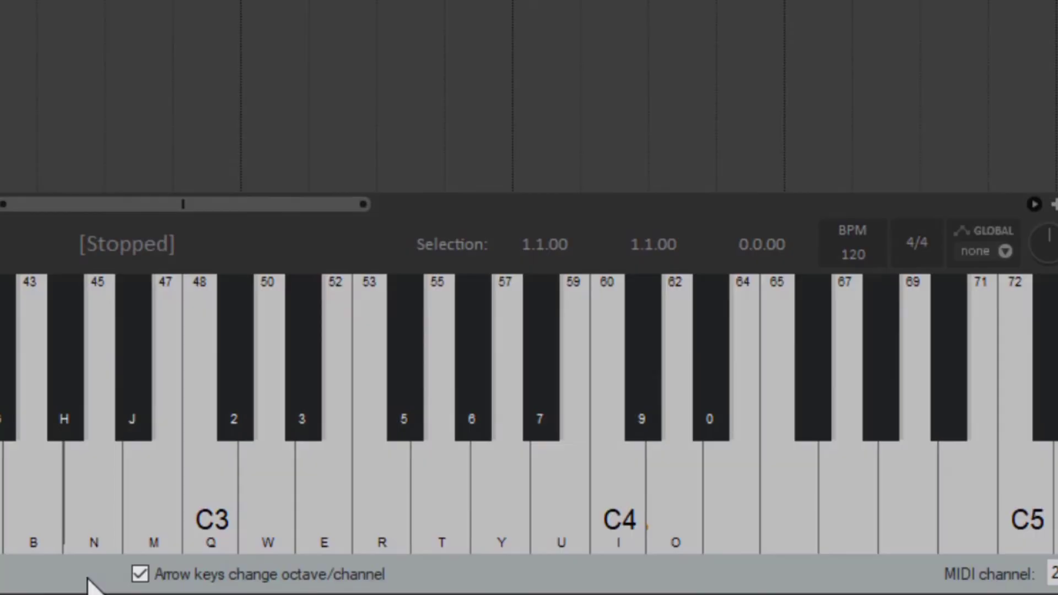
Enable "Send all keyboard input to Virtual MIDI keyboard (even when other windows active)" and check that the option is on
right_click(473, 568)
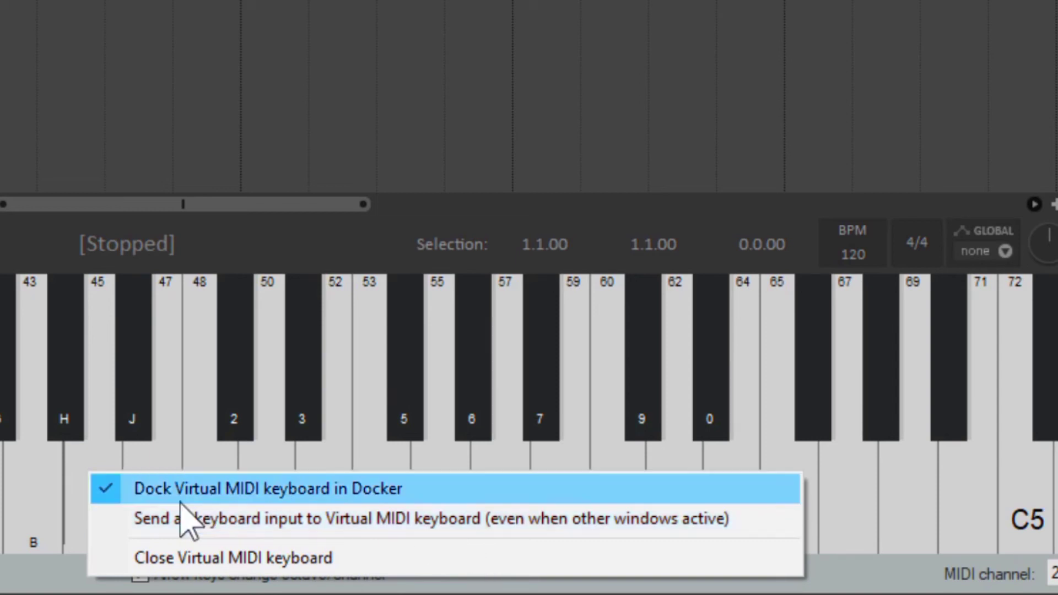
left_click(163, 528)
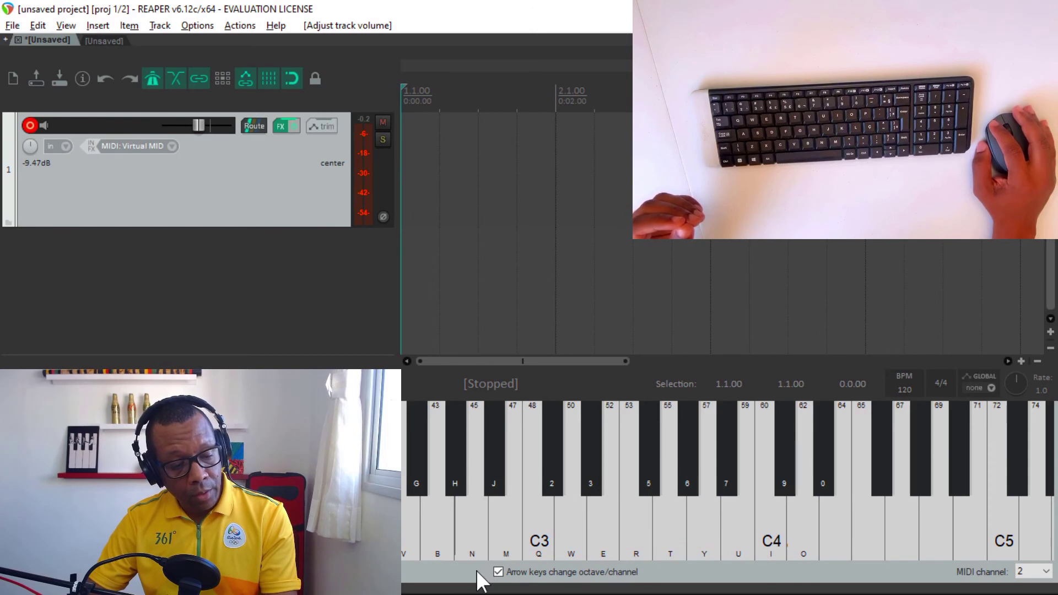
right_click(478, 571)
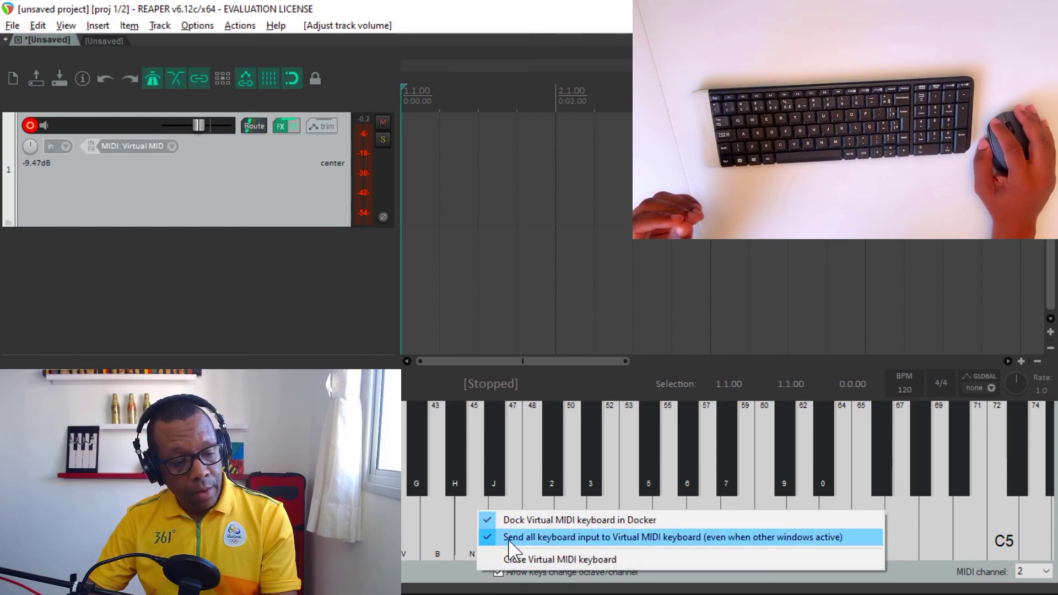
left_click(453, 585)
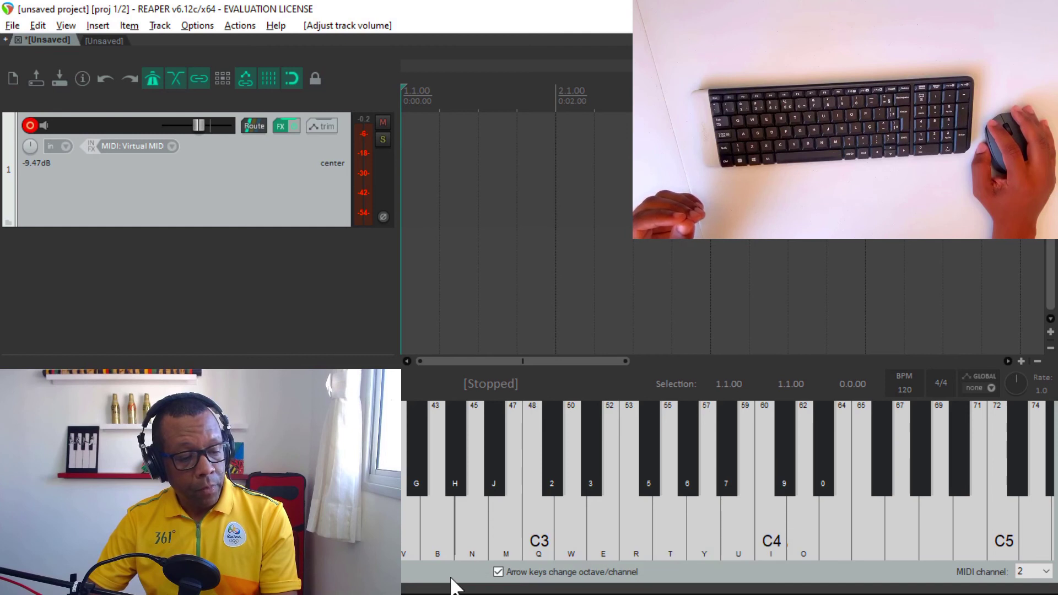
Play the C2 and D2 notes with the arrange view in focus while raising track 1's volume to -2.99 dB
left_click(501, 160)
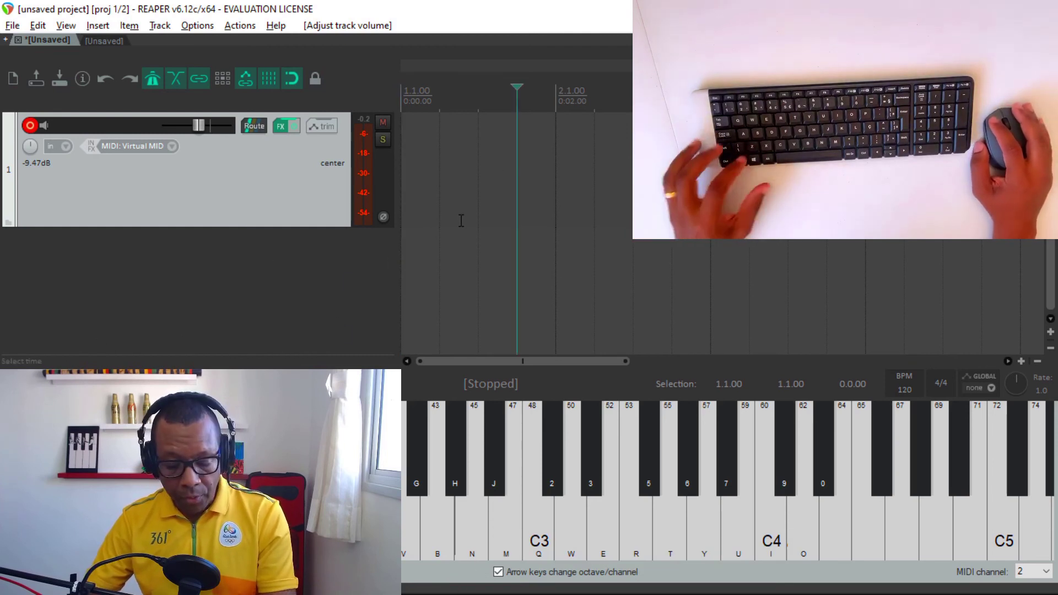
key("z")
key("z")
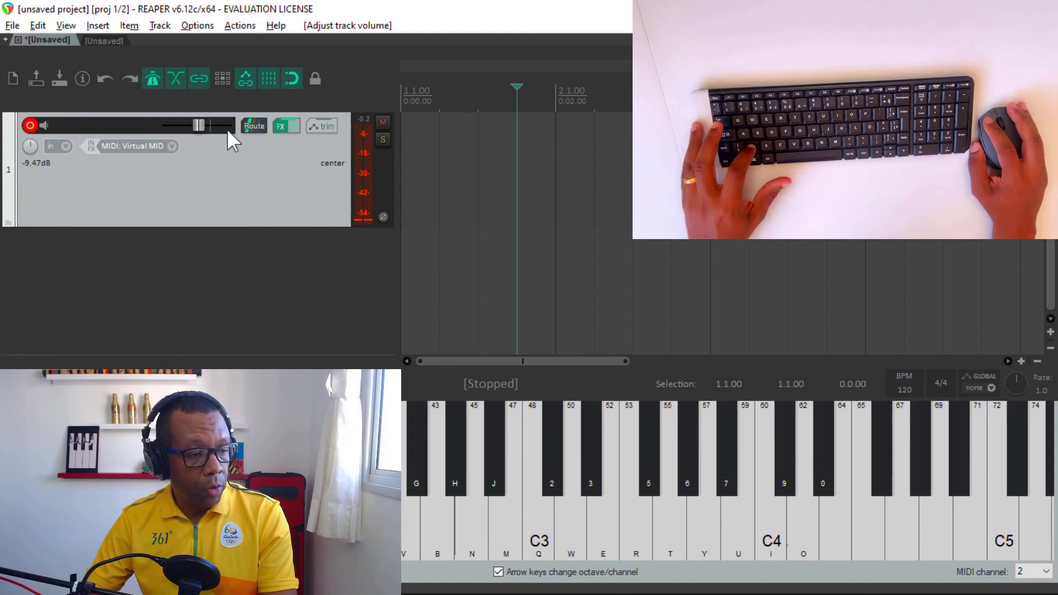
left_click_drag(199, 124, 202, 124)
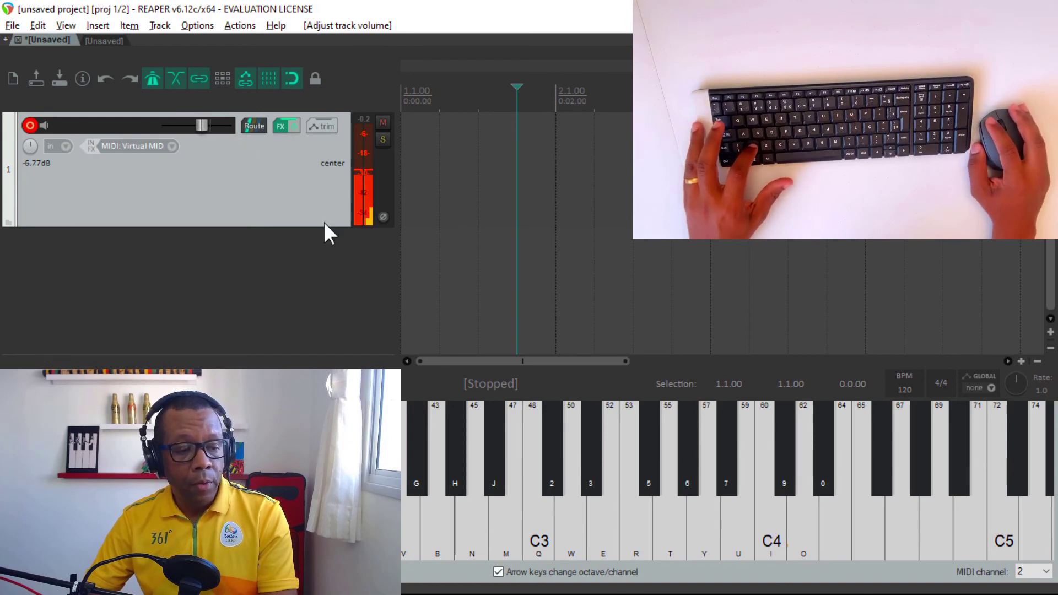
key("x")
key("z")
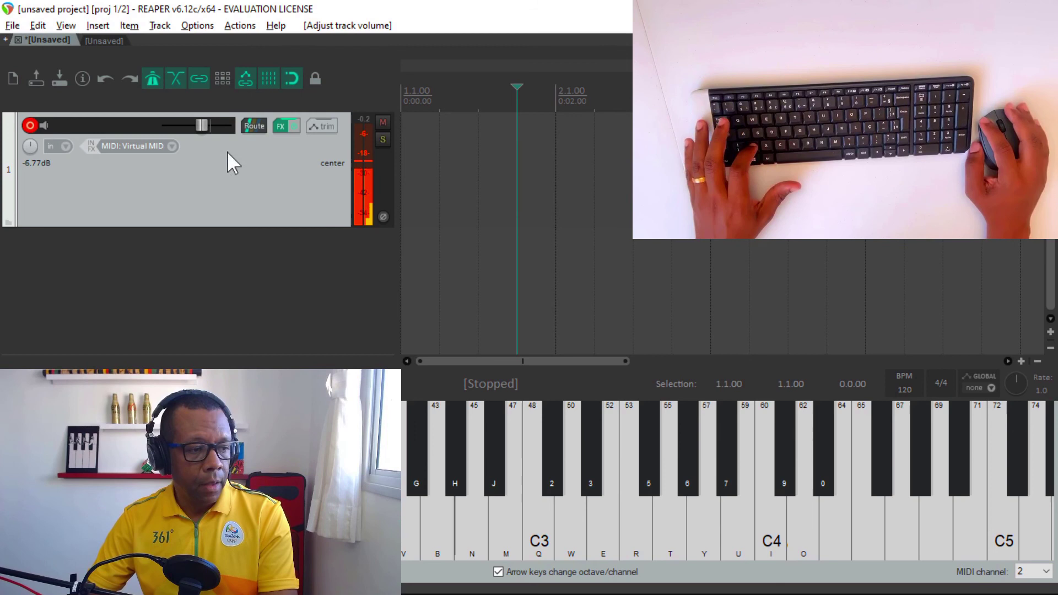
left_click_drag(204, 123, 208, 124)
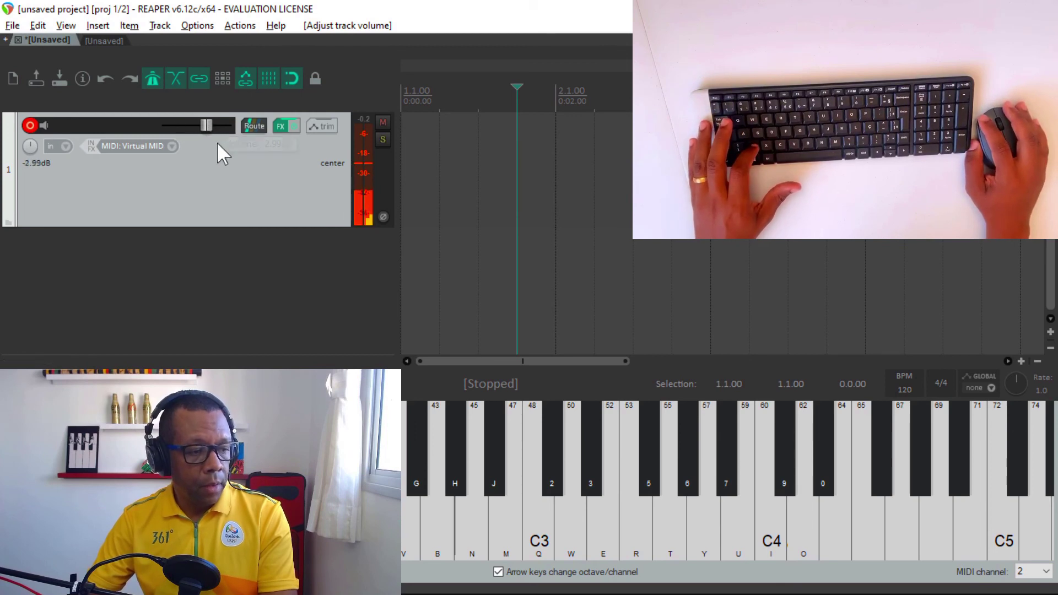
left_click(239, 279)
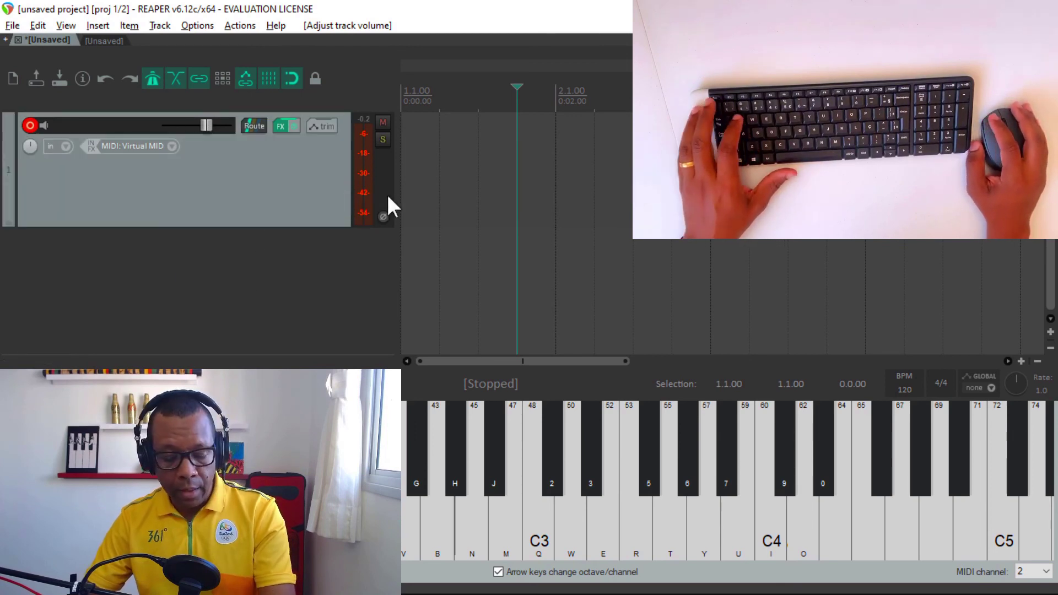
Record a drum pattern on track 1 from the project start with the E2 and repeated A#2 notes, and stop recording
left_click(475, 156)
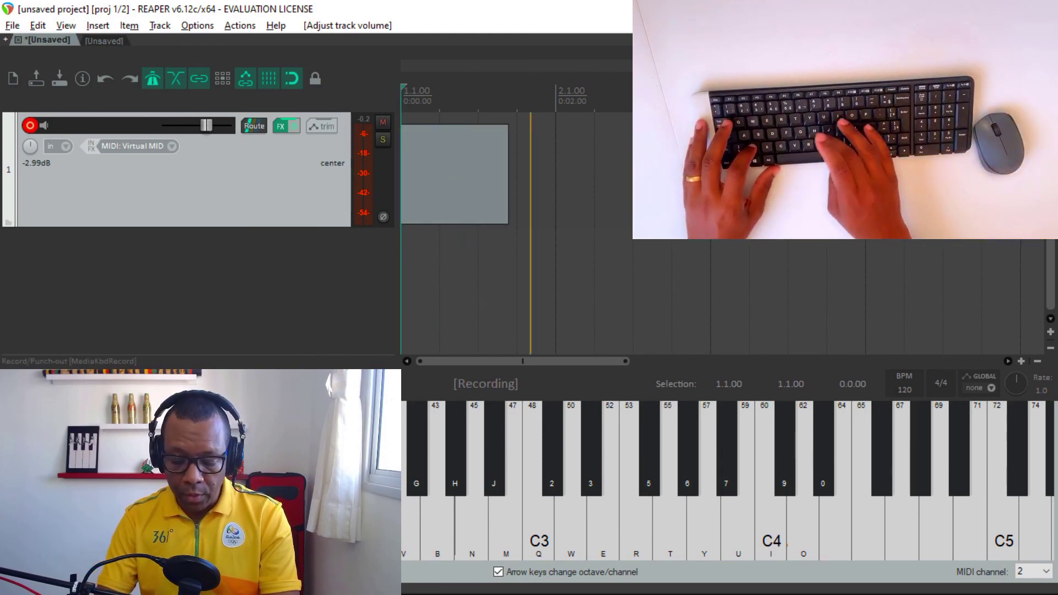
key("c")
key("j")
key("j")
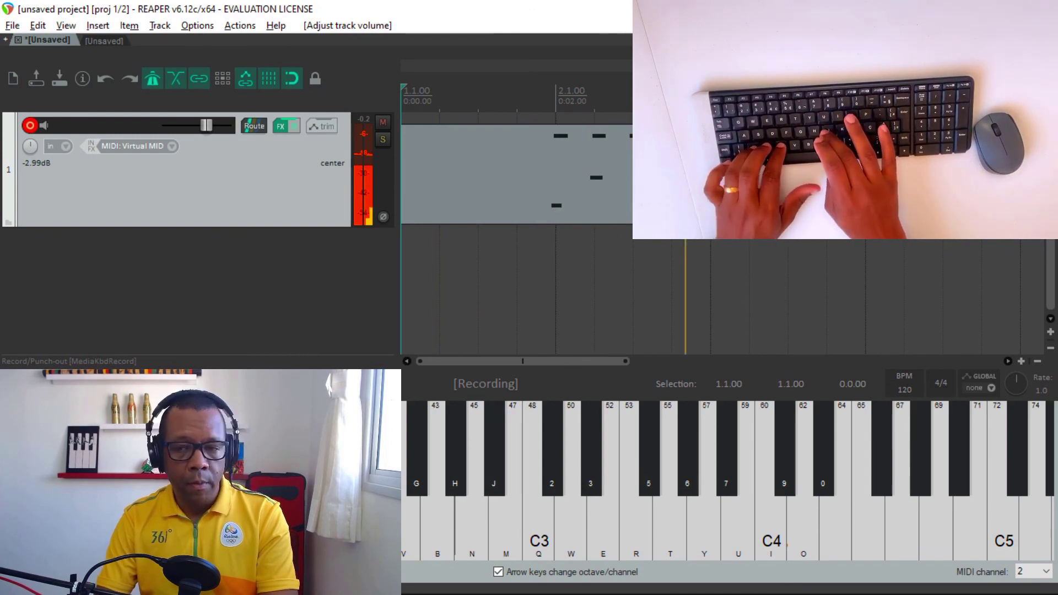
key("j")
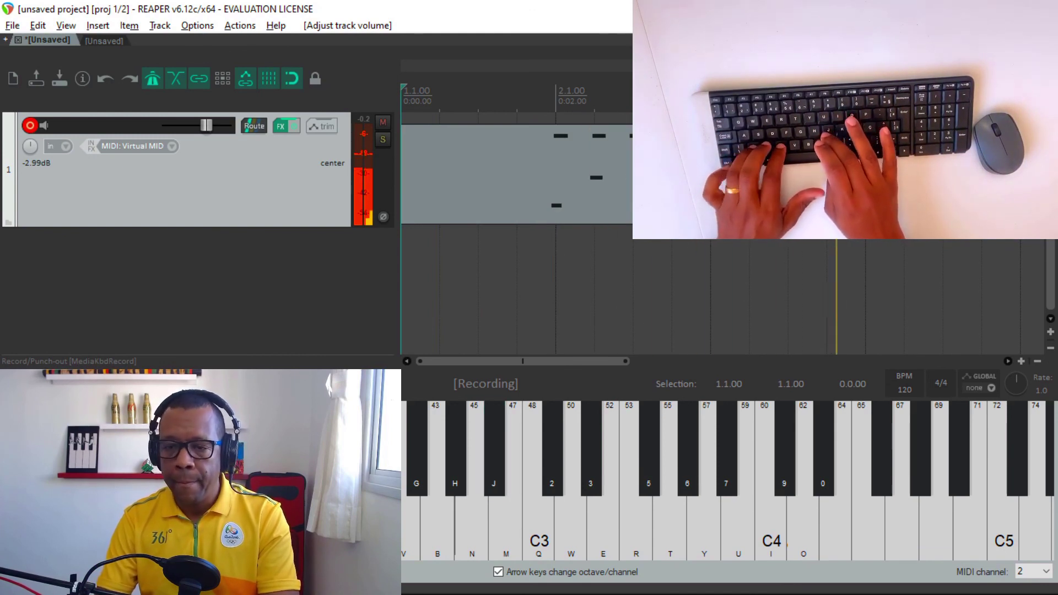
key("j")
key("j")
key("j")
key("j")
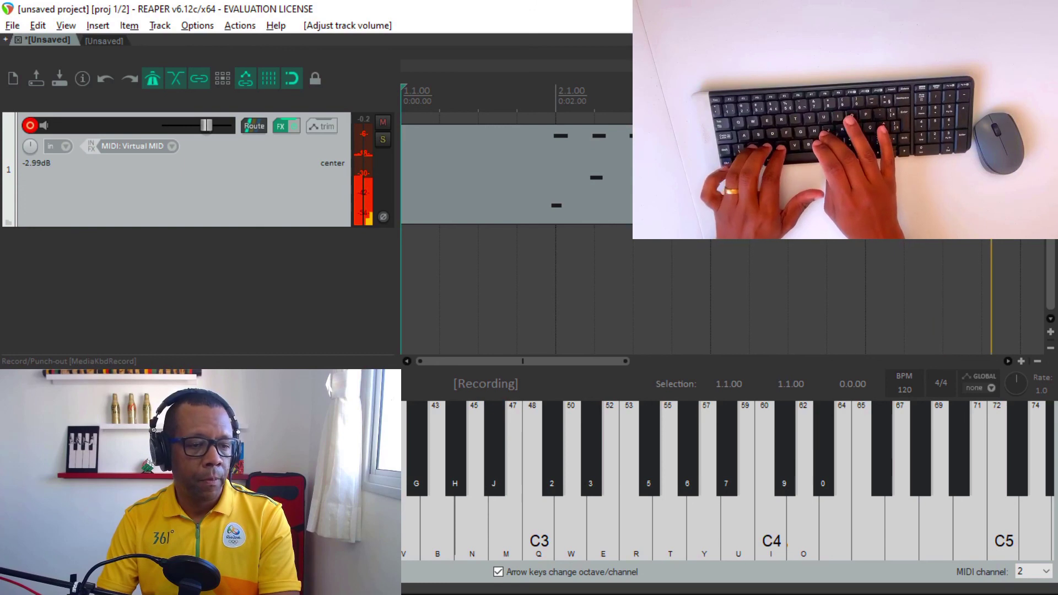
key("space")
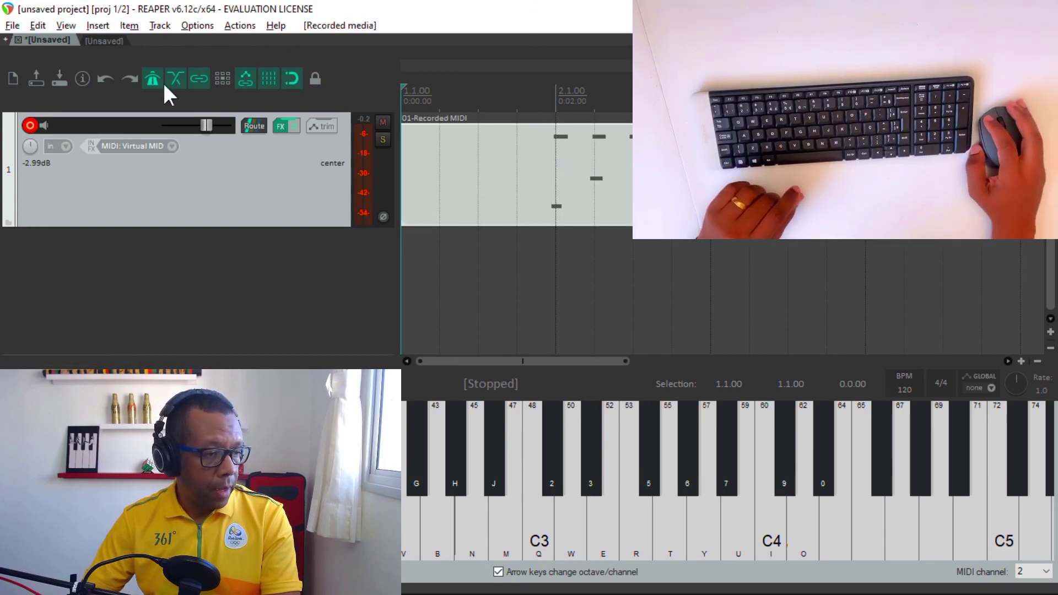